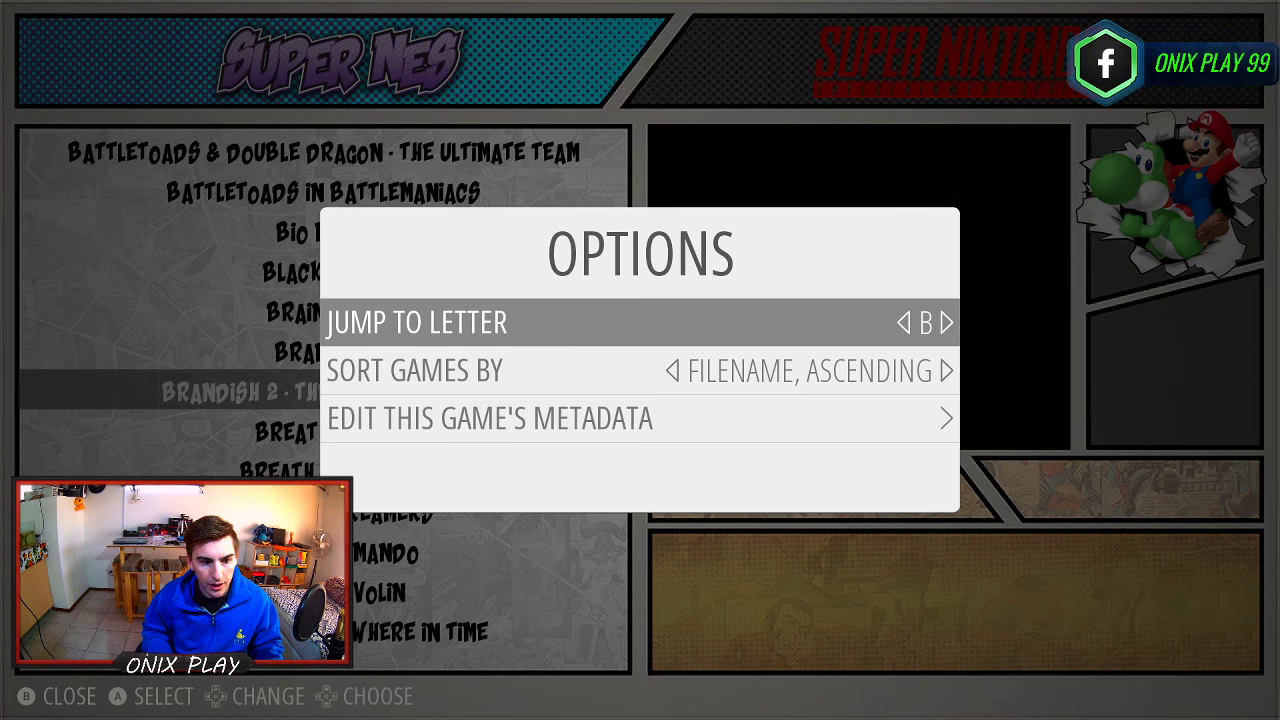
key(Escape)
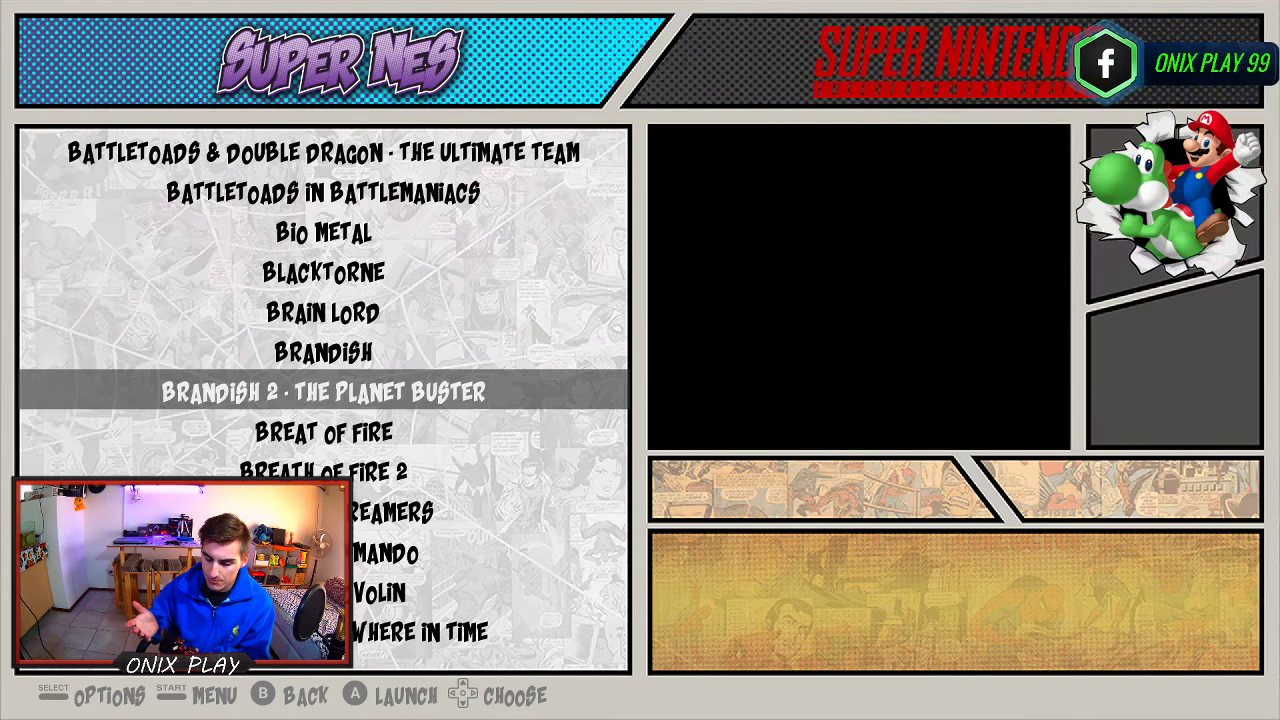
key(Return)
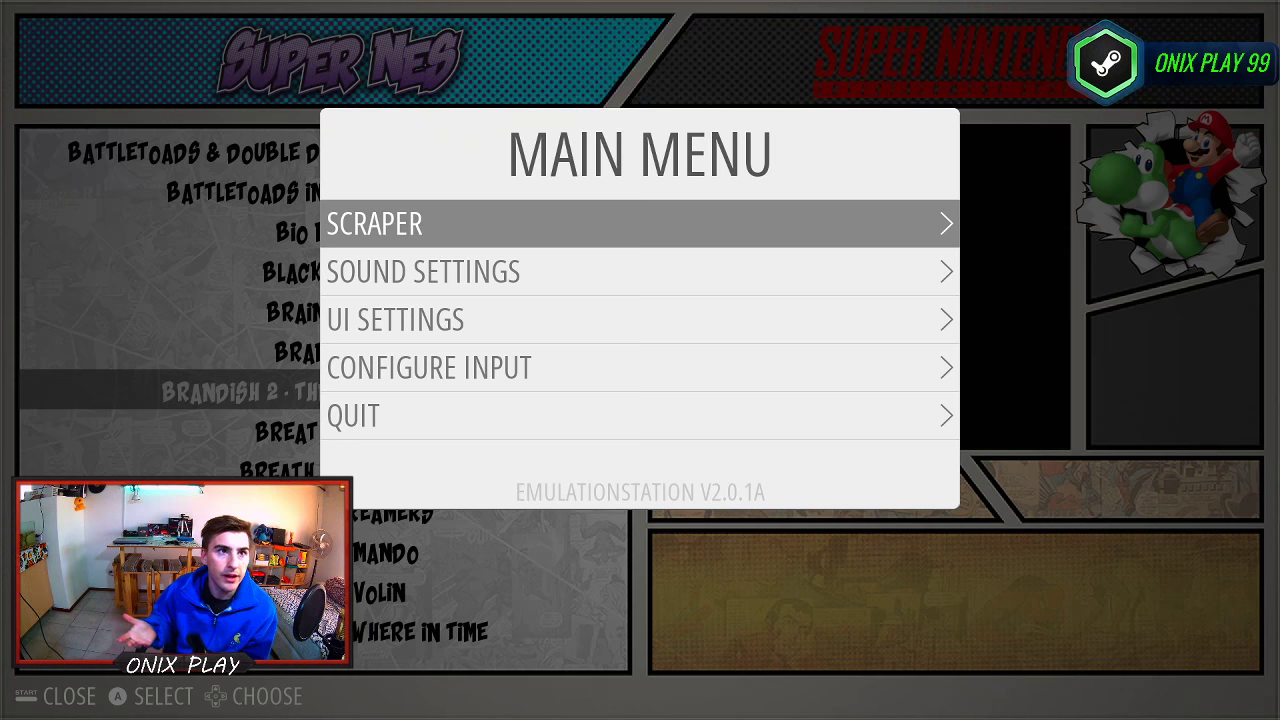
key(Down)
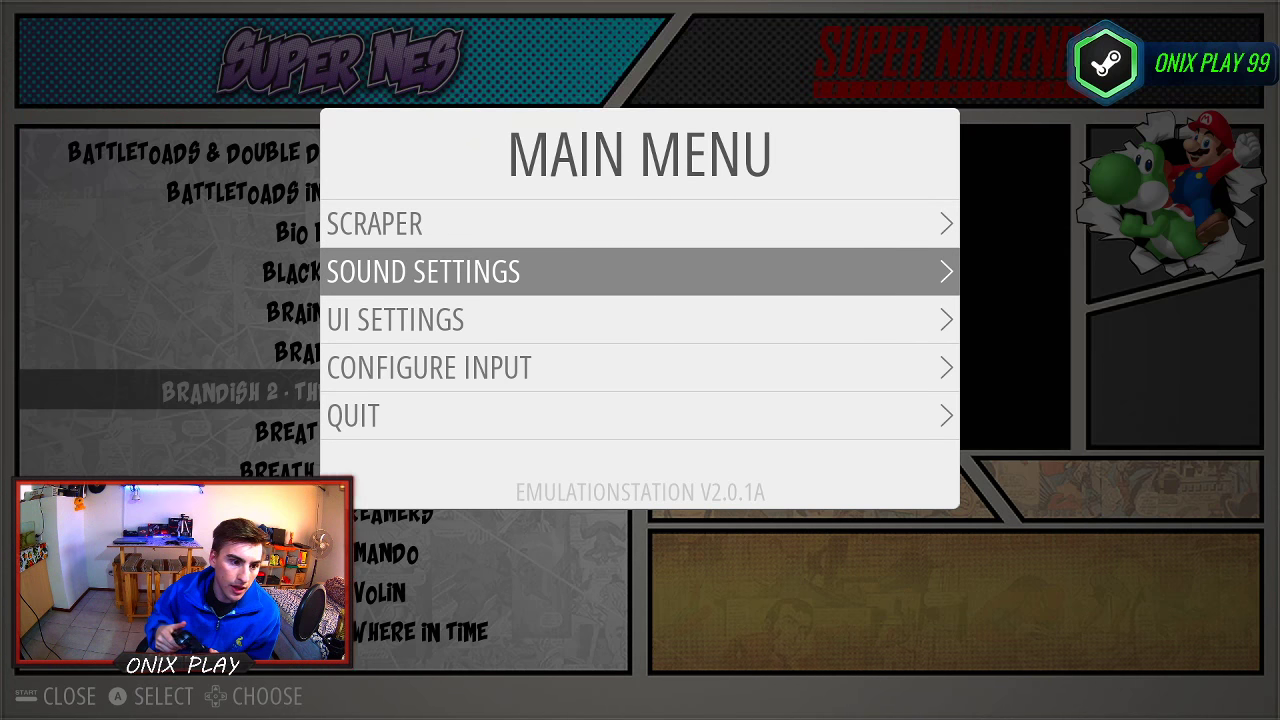
key(Up)
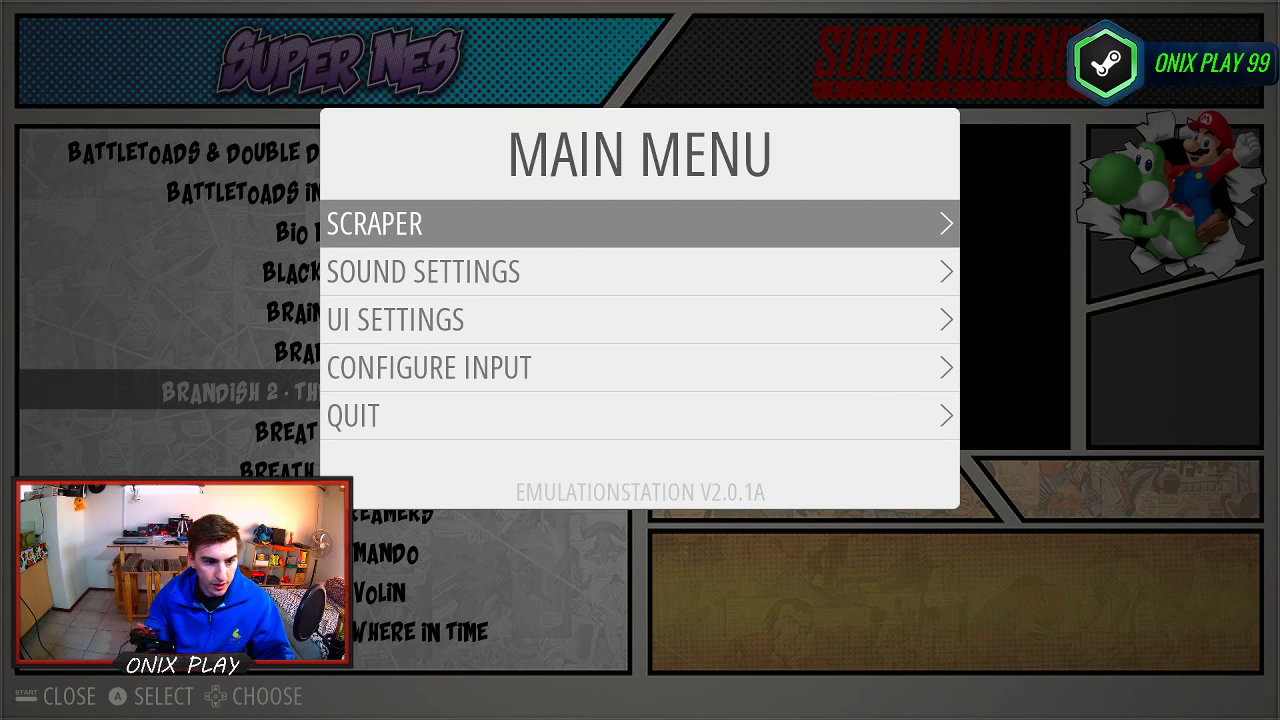
key(Escape)
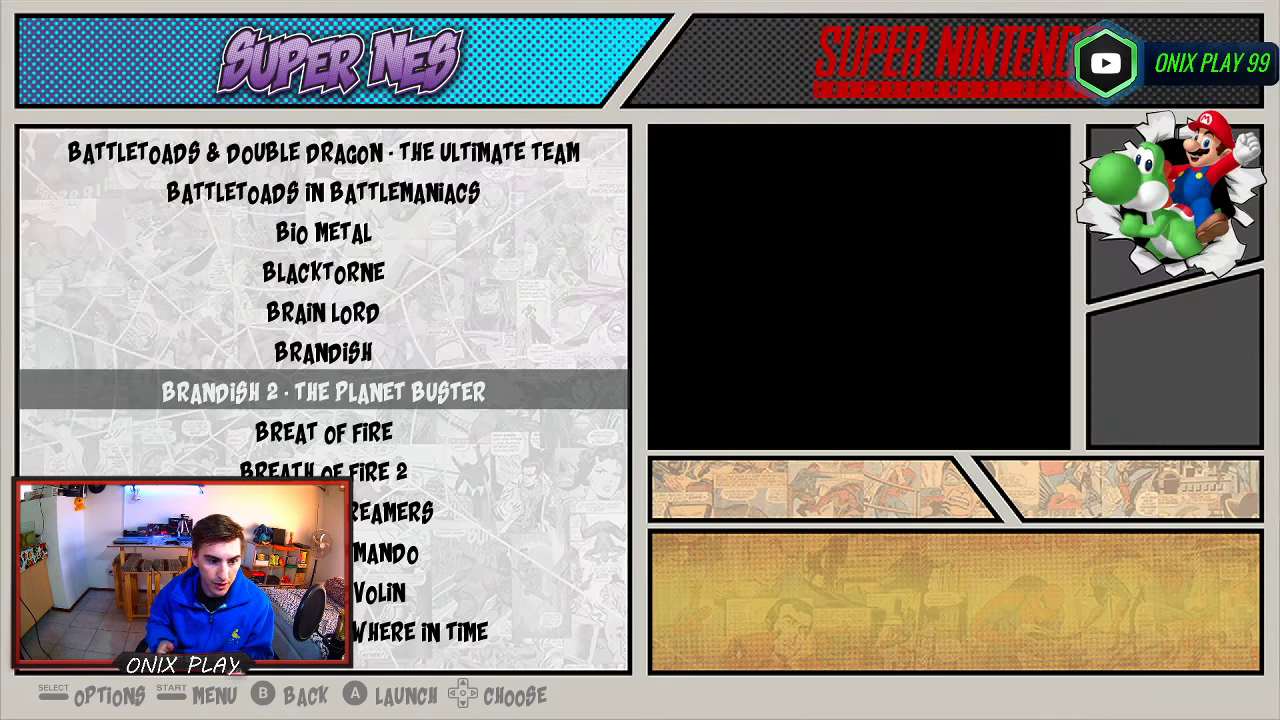
key(Escape)
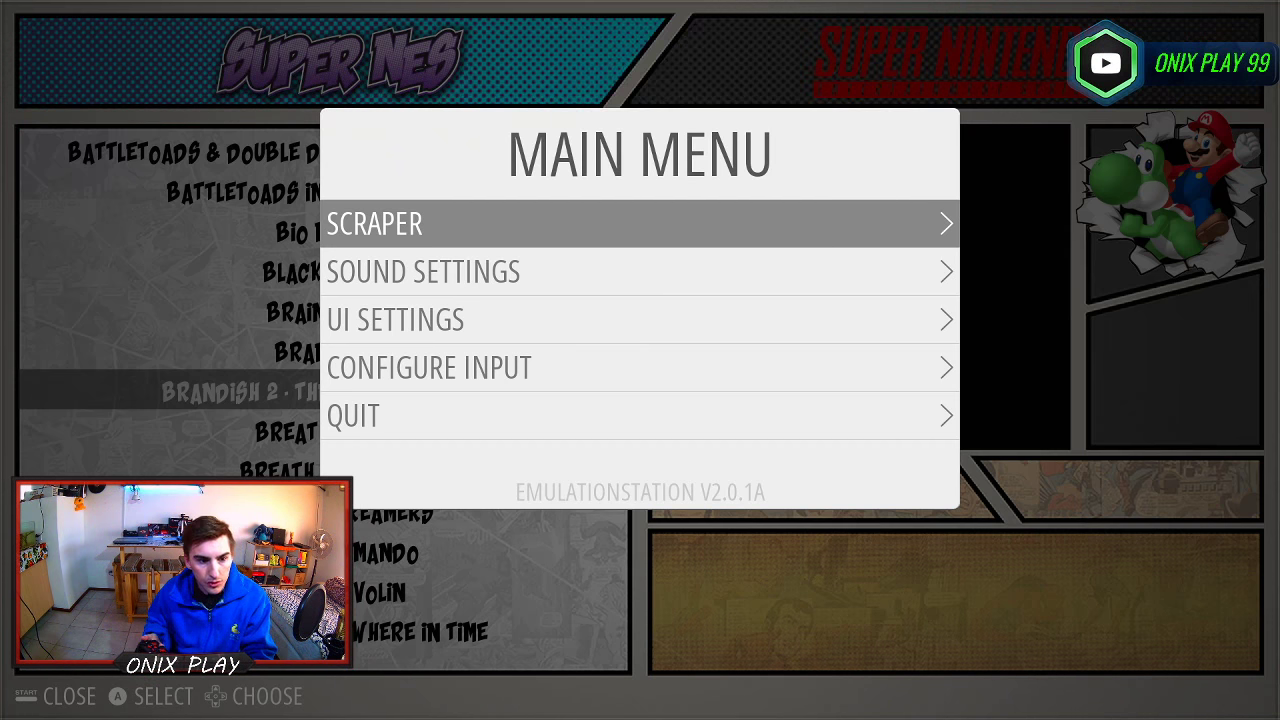
key(Escape)
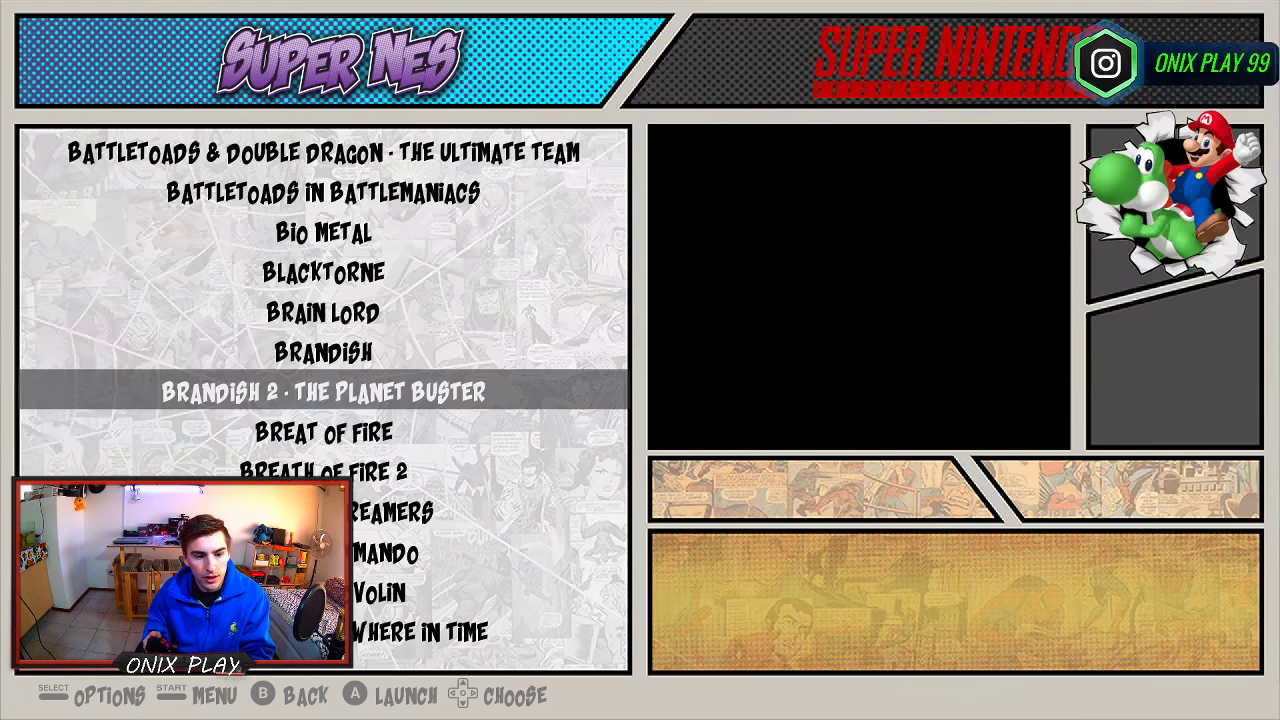
Quit the EmulationStation front end and return to the Windows desktop.
key(F1)
key(Down)
key(Down)
key(Down)
key(Return)
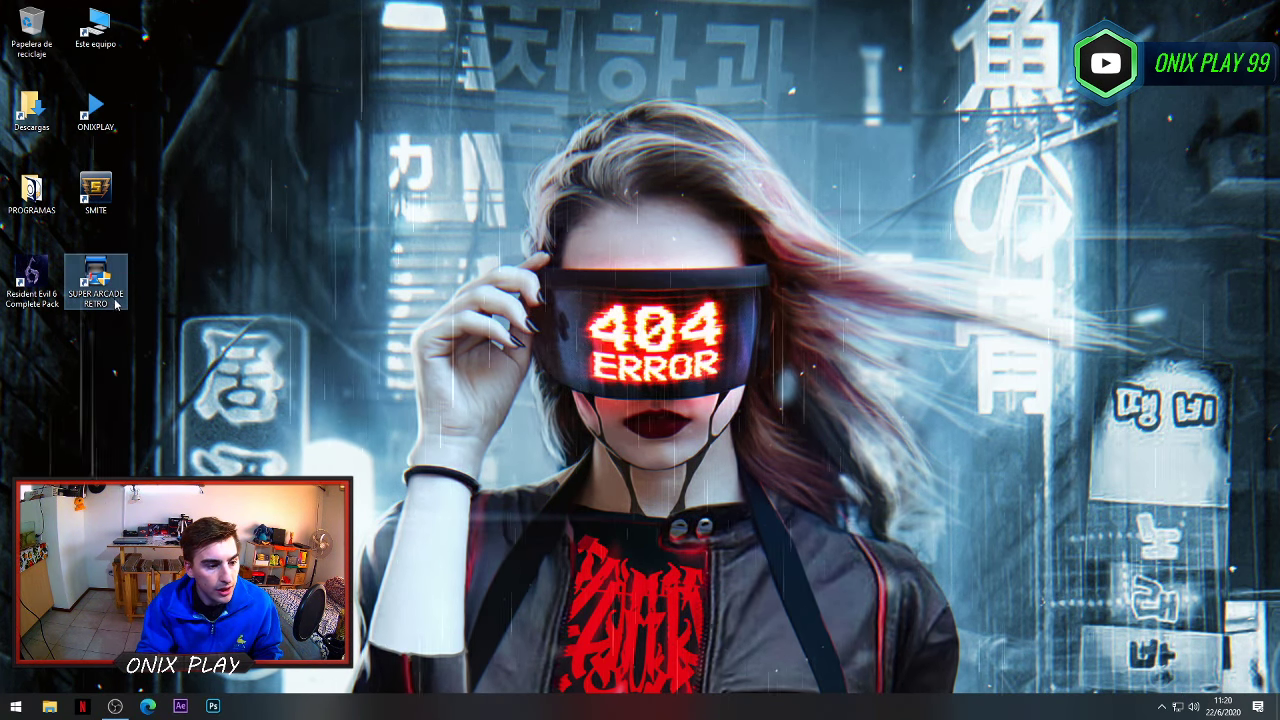
Open the EN TERA (E:) drive in File Explorer and select the three Retro arcade RAR parts.
double_click(96, 28)
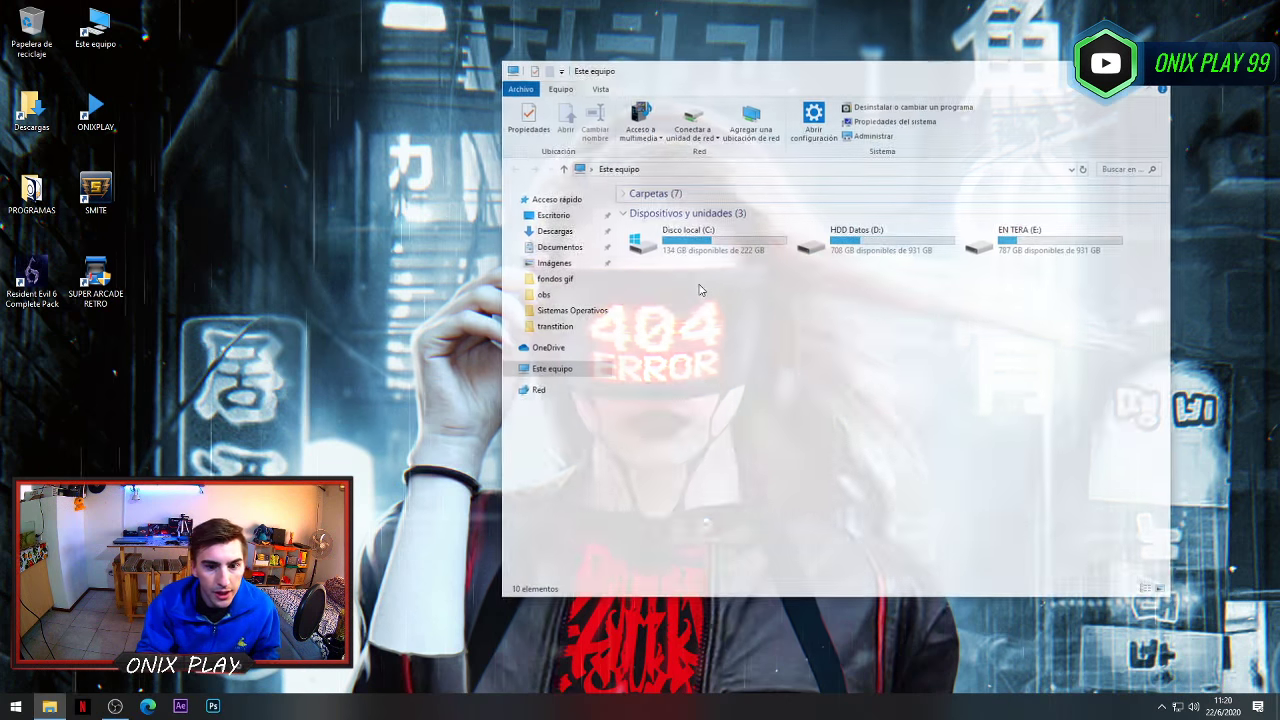
click(1007, 243)
double_click(1007, 243)
drag(743, 316, 670, 290)
drag(820, 69, 615, 67)
drag(481, 300, 523, 289)
click(516, 321)
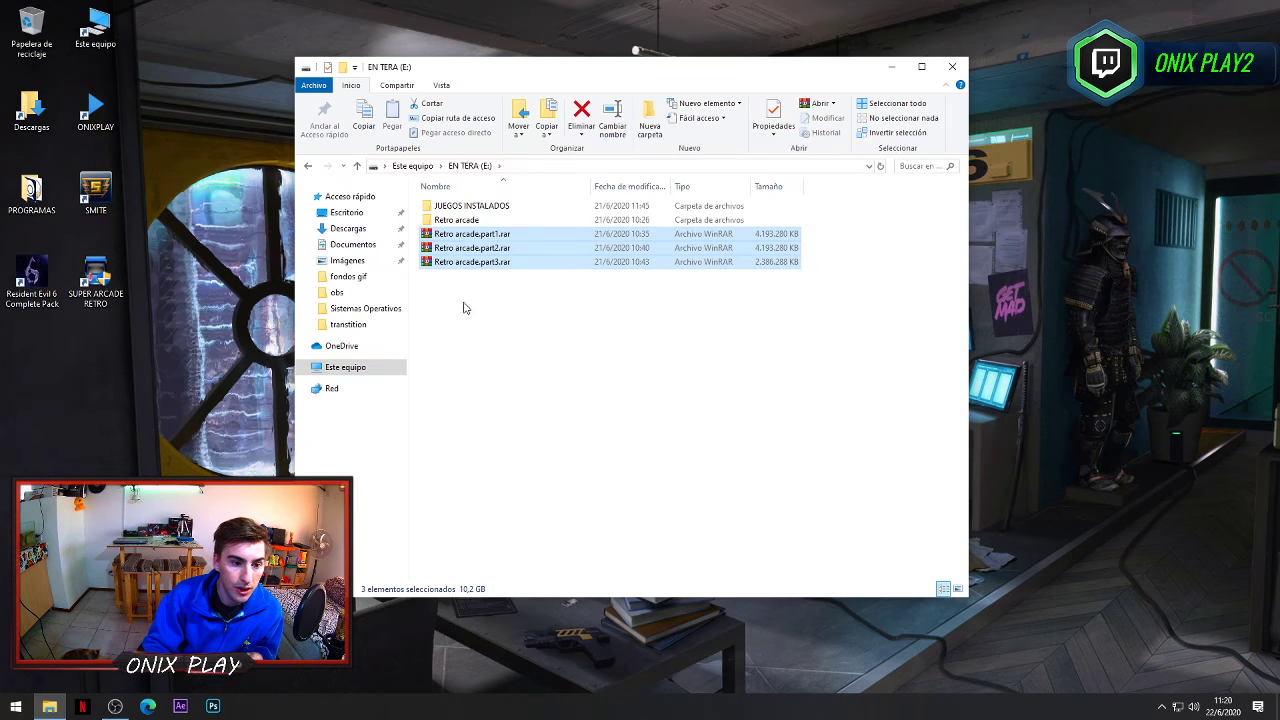
Open the Retro arcade.part2.rar archive in WinRAR.
click(470, 234)
right_click(481, 236)
click(481, 248)
right_click(461, 248)
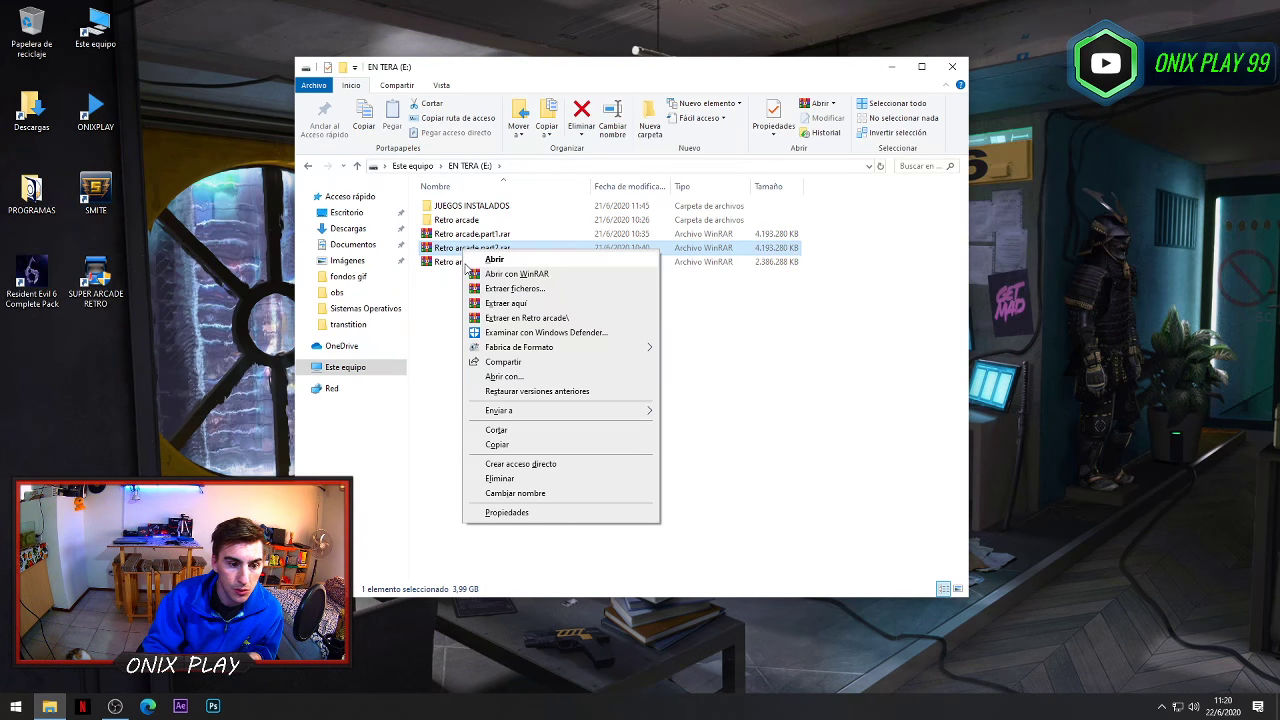
click(600, 272)
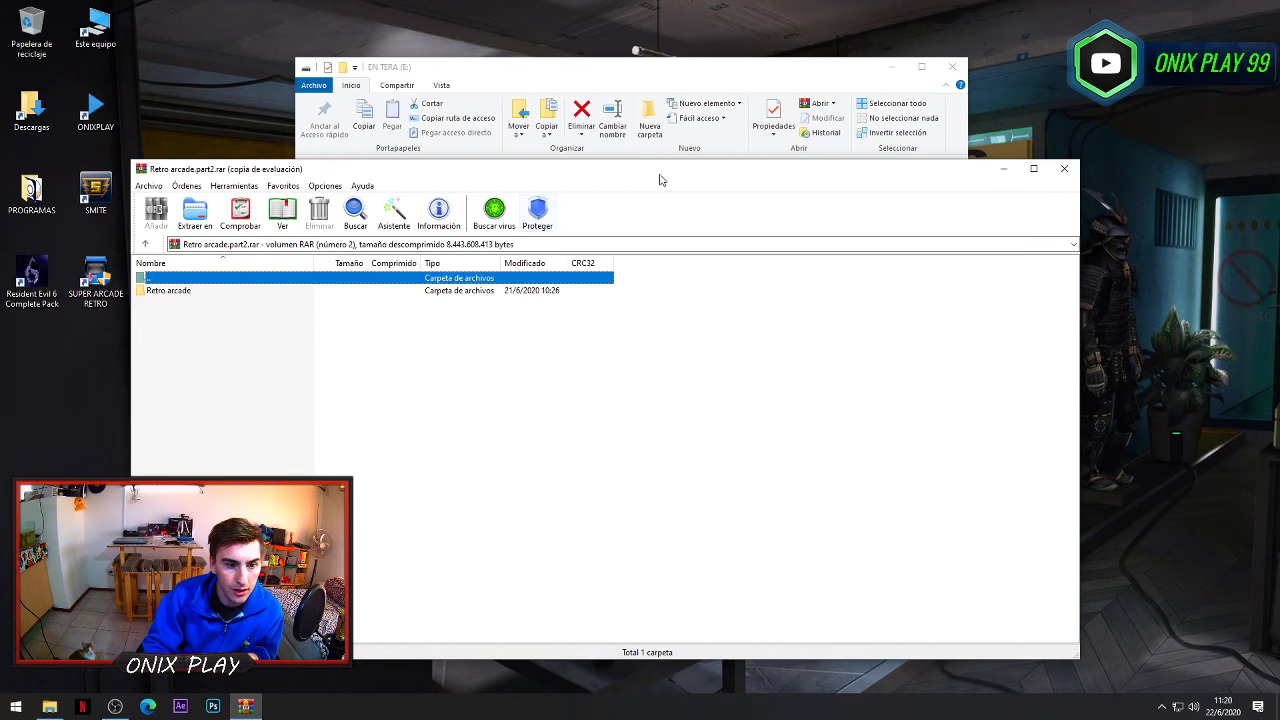
Try choosing Escritorio as the extraction destination for the Retro arcade archive, cancel the extraction and close WinRAR.
drag(660, 170, 897, 263)
click(432, 305)
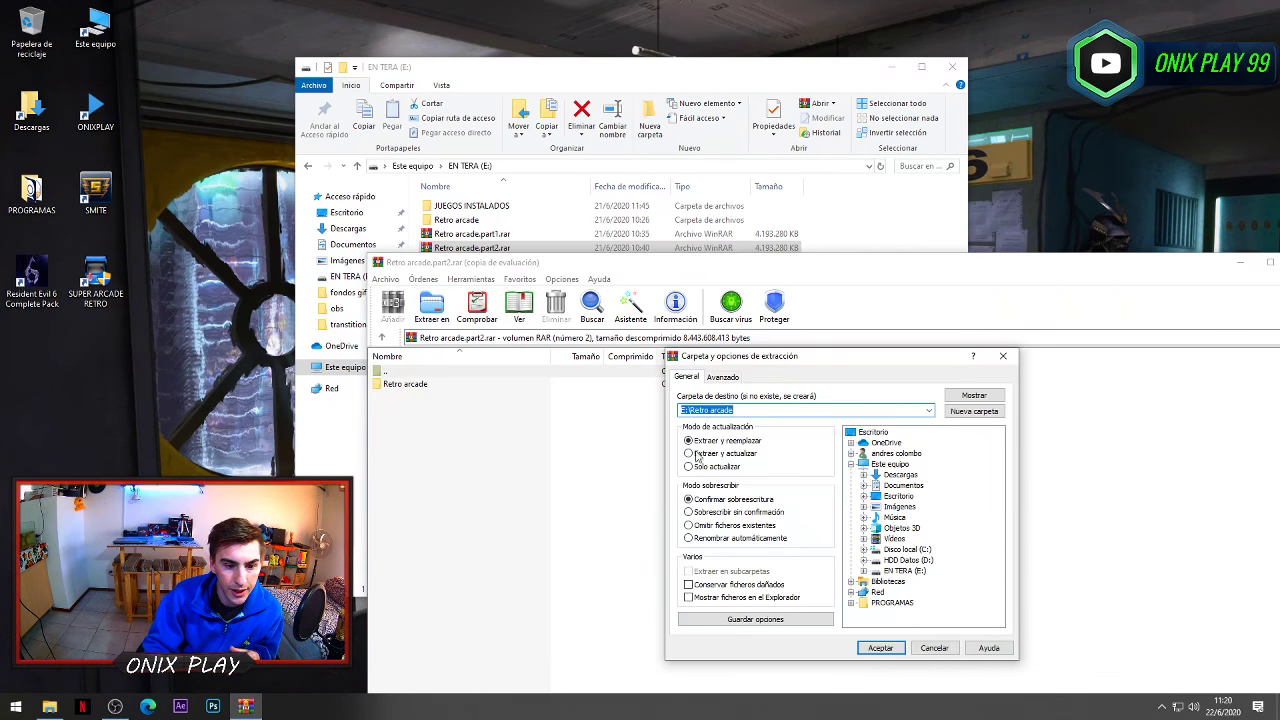
drag(883, 360, 693, 189)
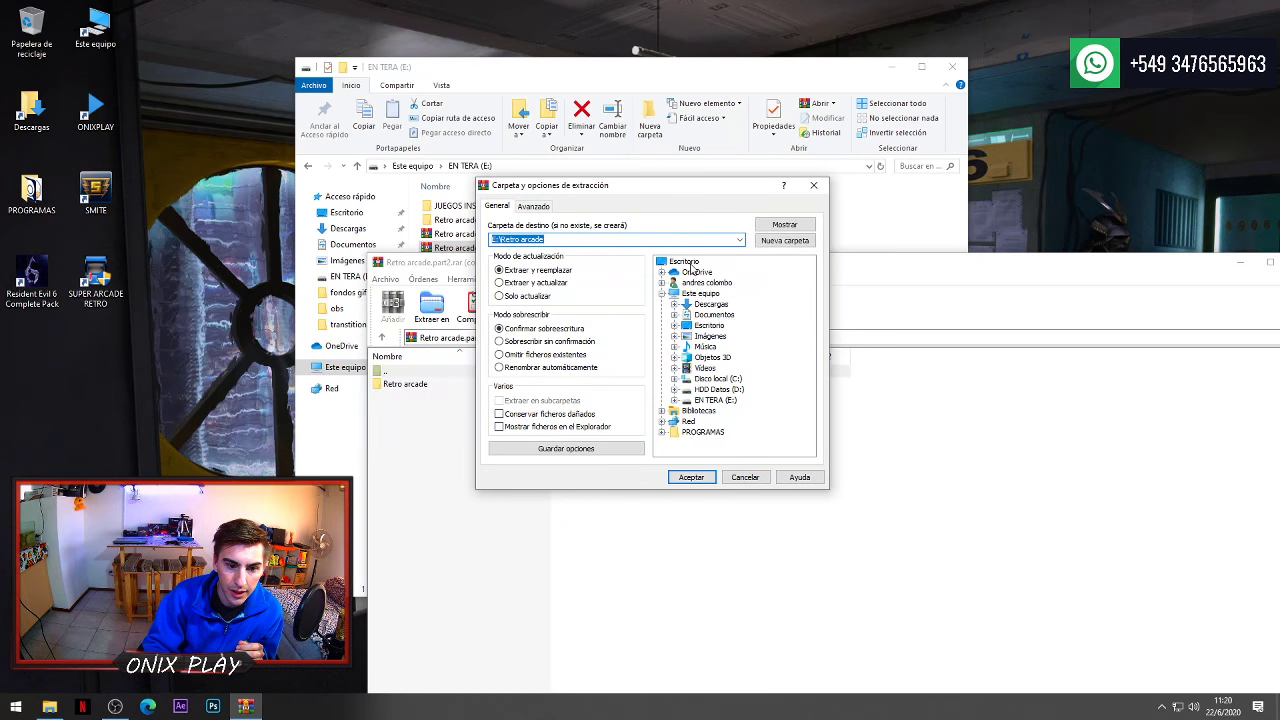
click(686, 262)
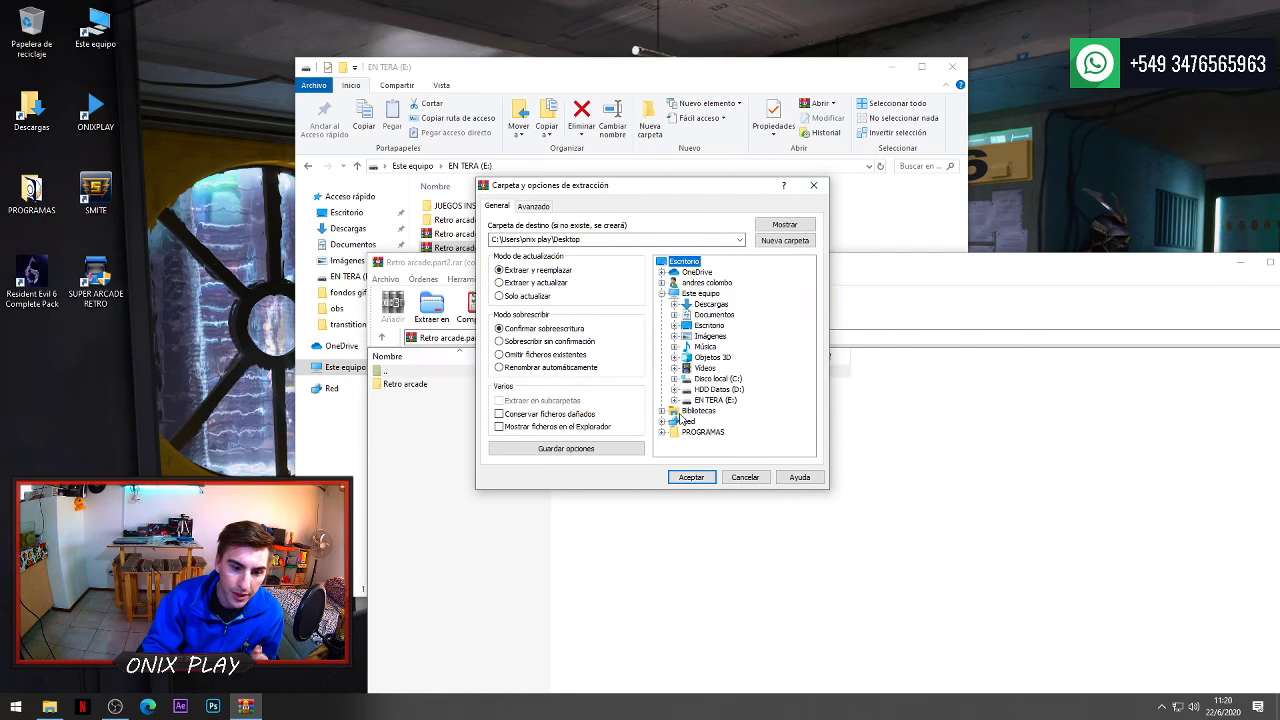
click(746, 477)
drag(1068, 262, 700, 209)
click(933, 224)
right_click(482, 234)
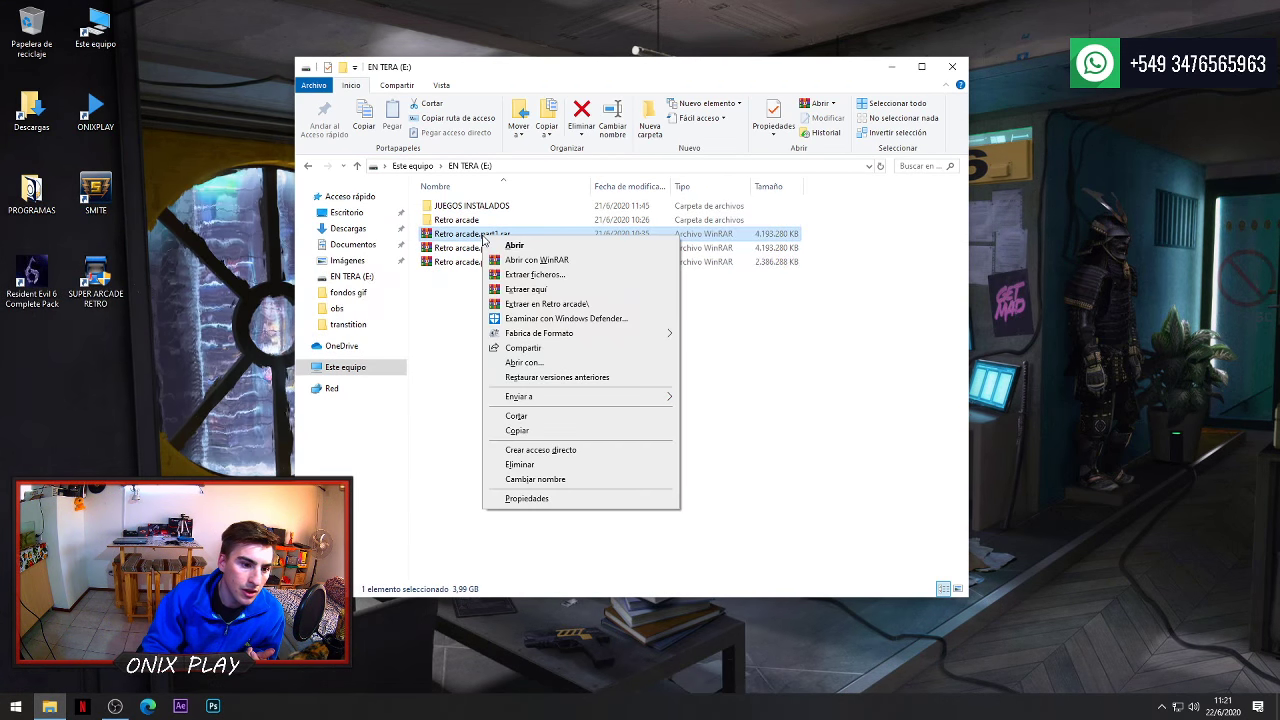
click(443, 320)
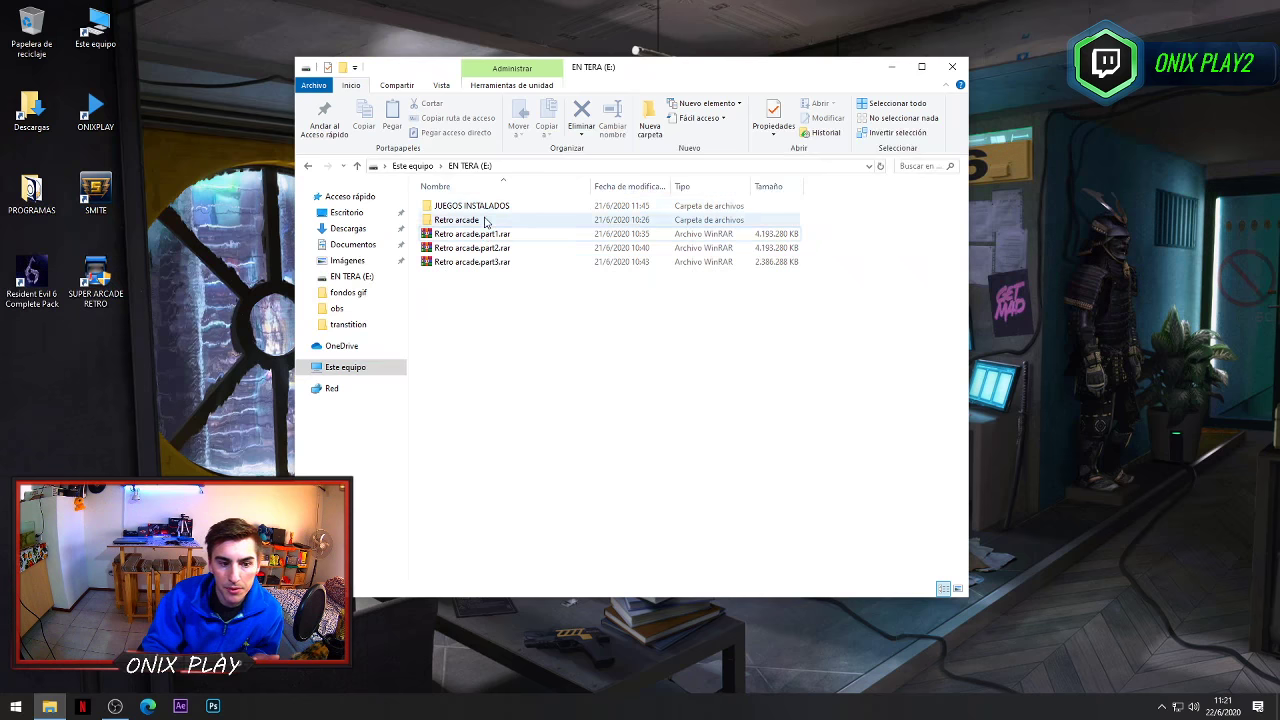
click(468, 236)
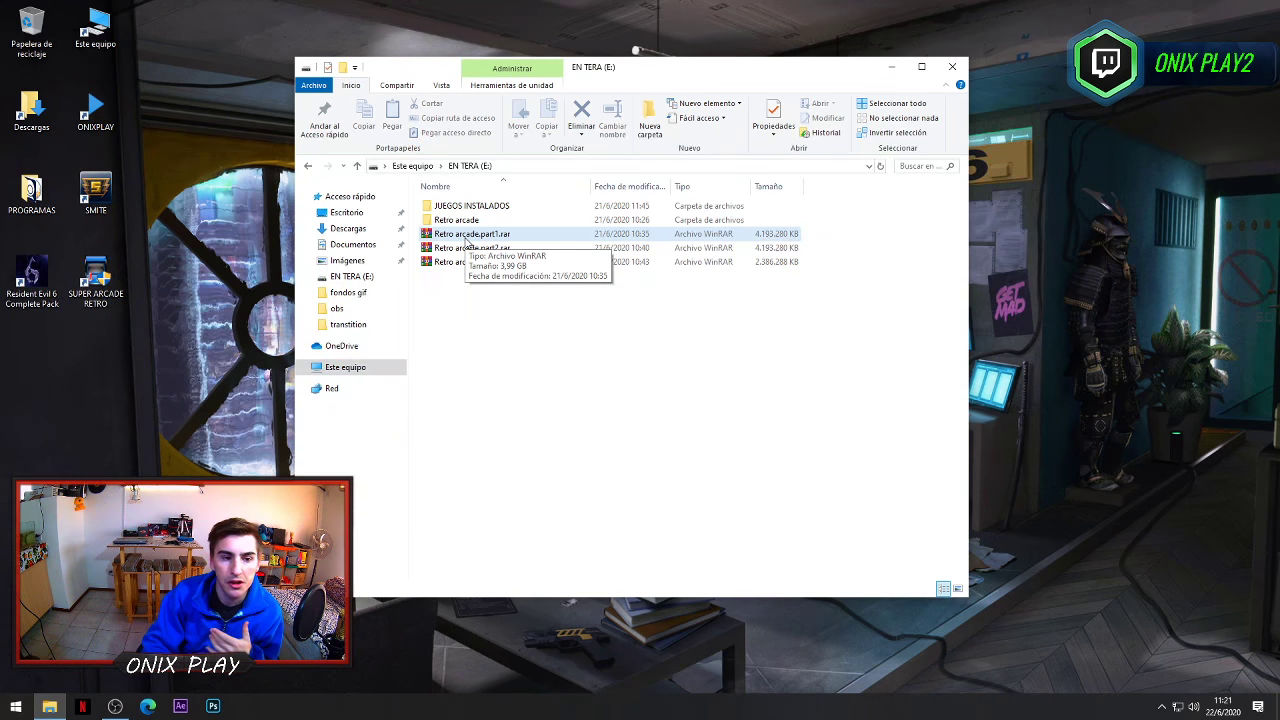
Open the Retro arcade folder on the E: drive and go into its DATA - NO TOCAR - subfolder.
click(493, 207)
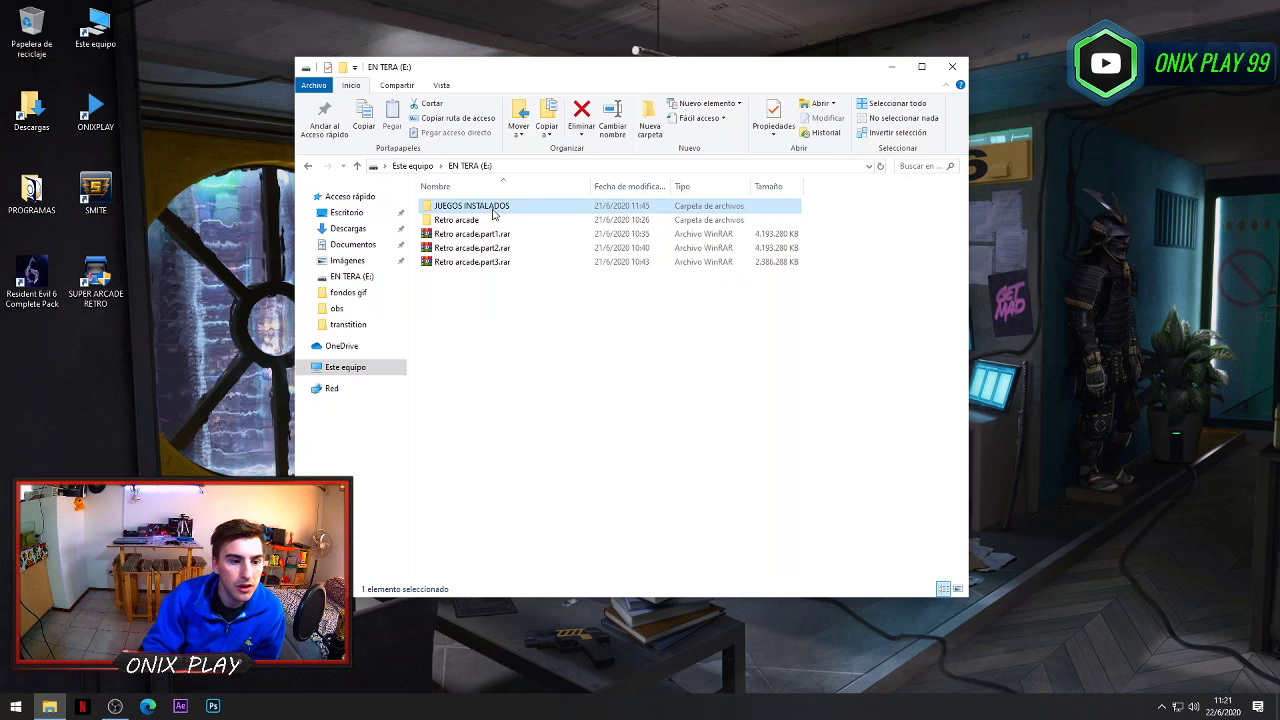
click(468, 220)
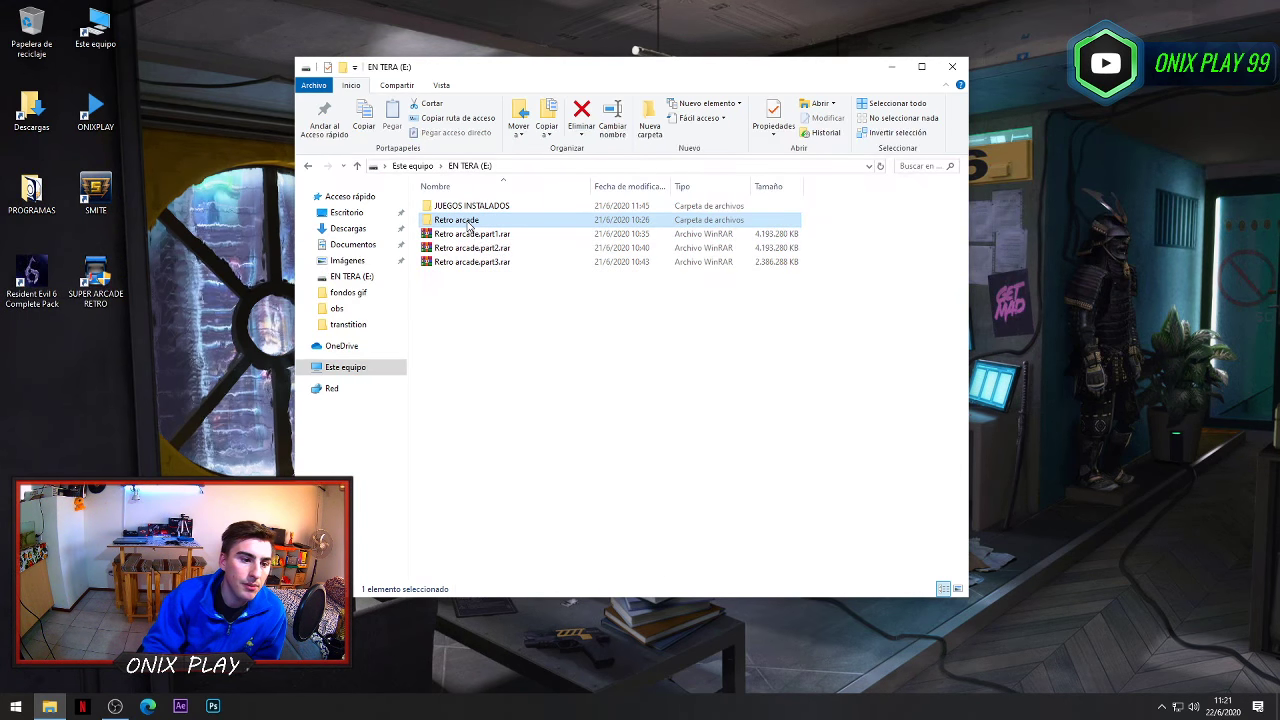
double_click(468, 222)
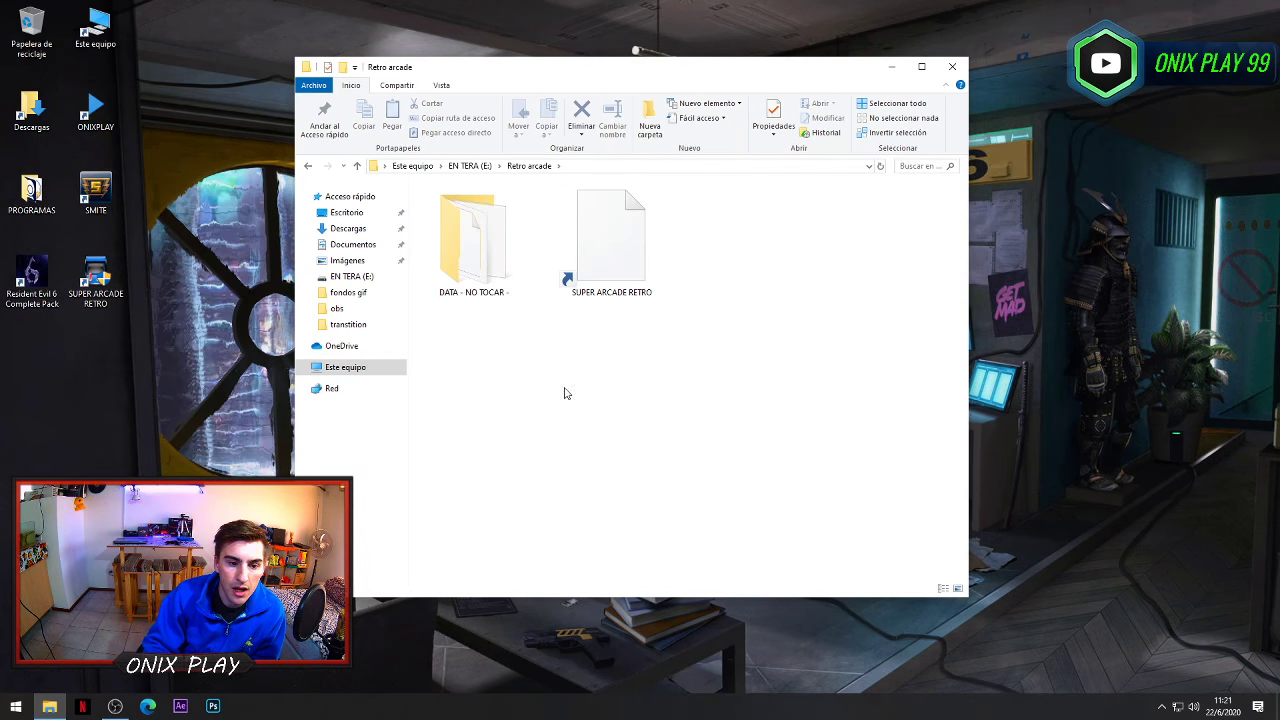
click(597, 283)
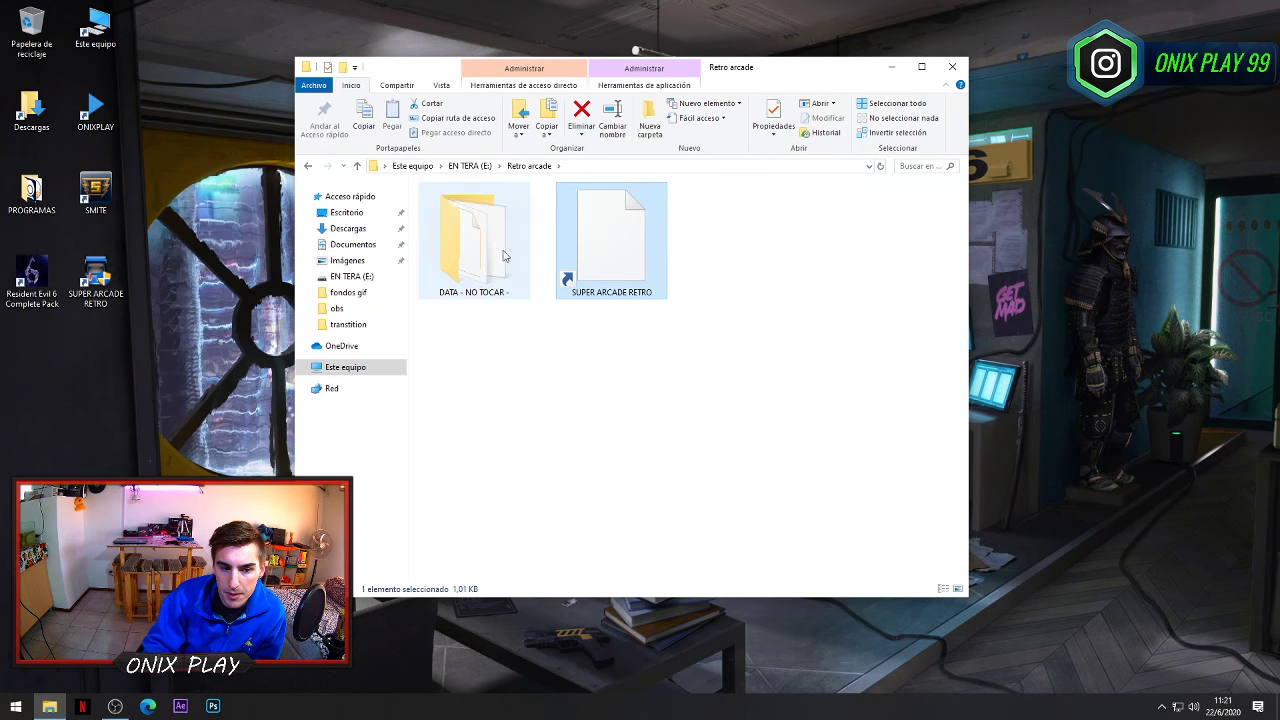
double_click(576, 270)
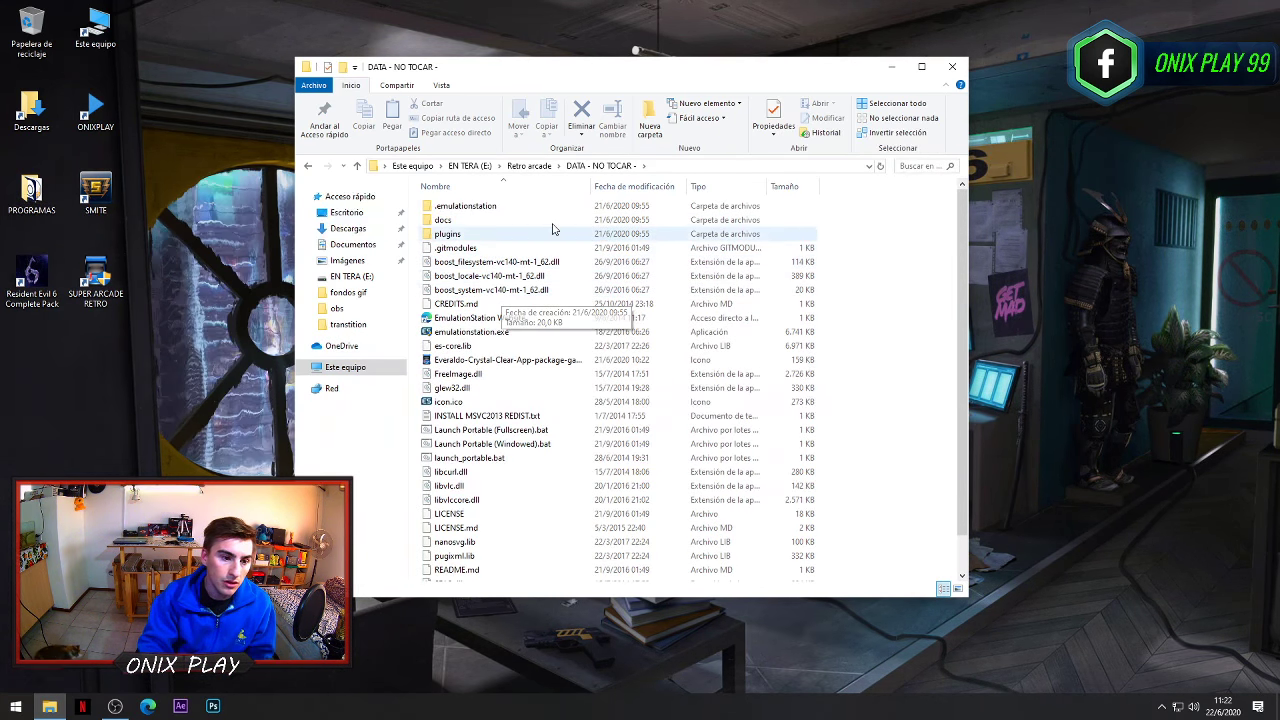
scroll(513, 371, down, 1)
scroll(490, 300, up, 1)
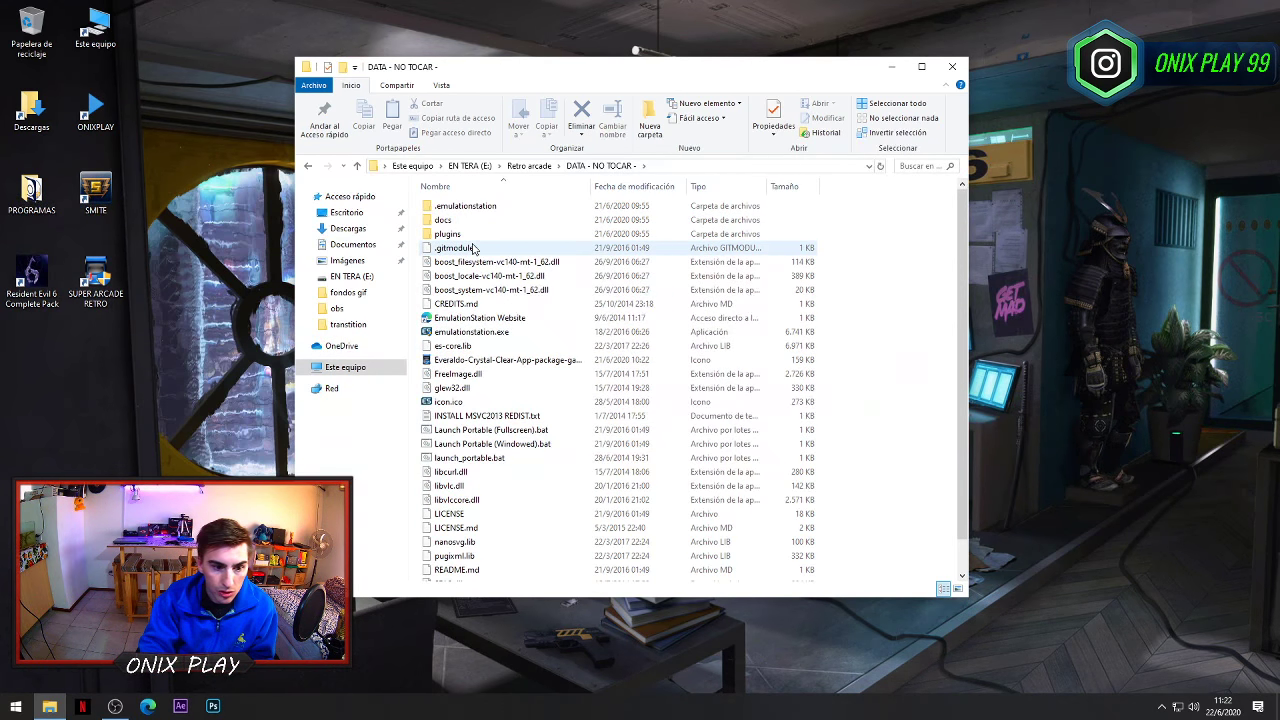
Locate emulationstation.exe in the data folder and review the actions available for it, including Enviar a.
click(476, 208)
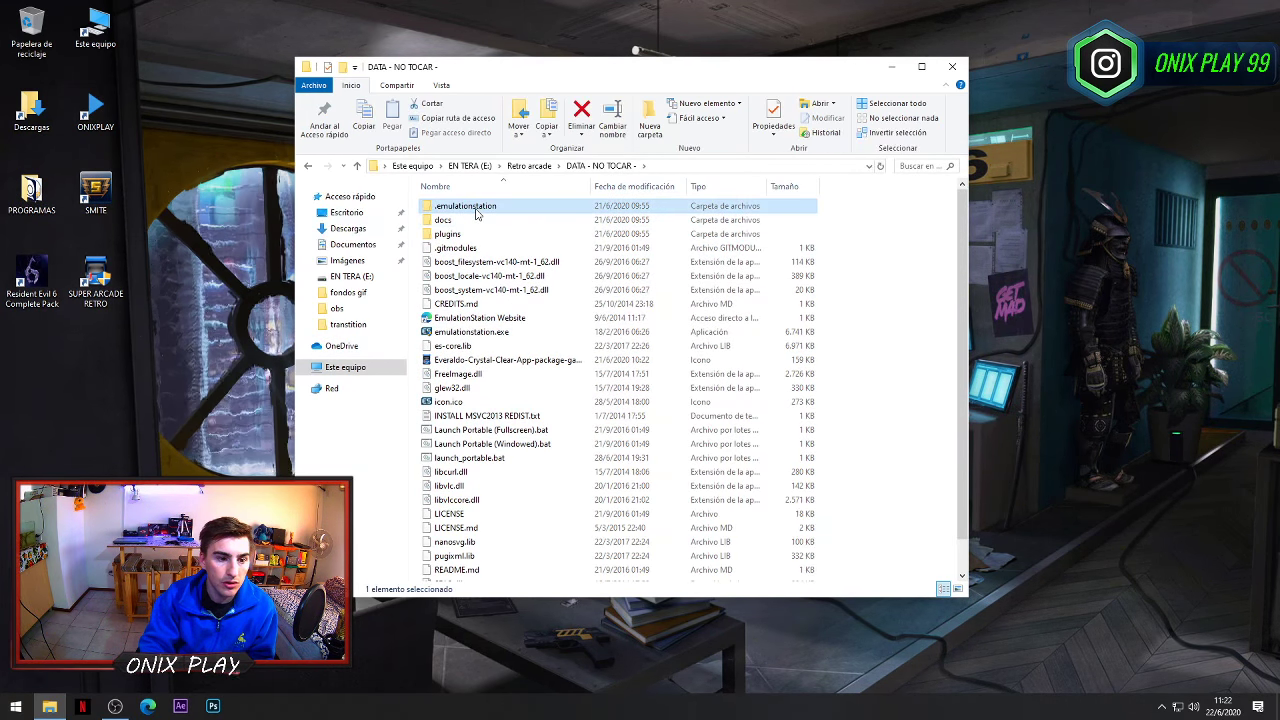
click(471, 335)
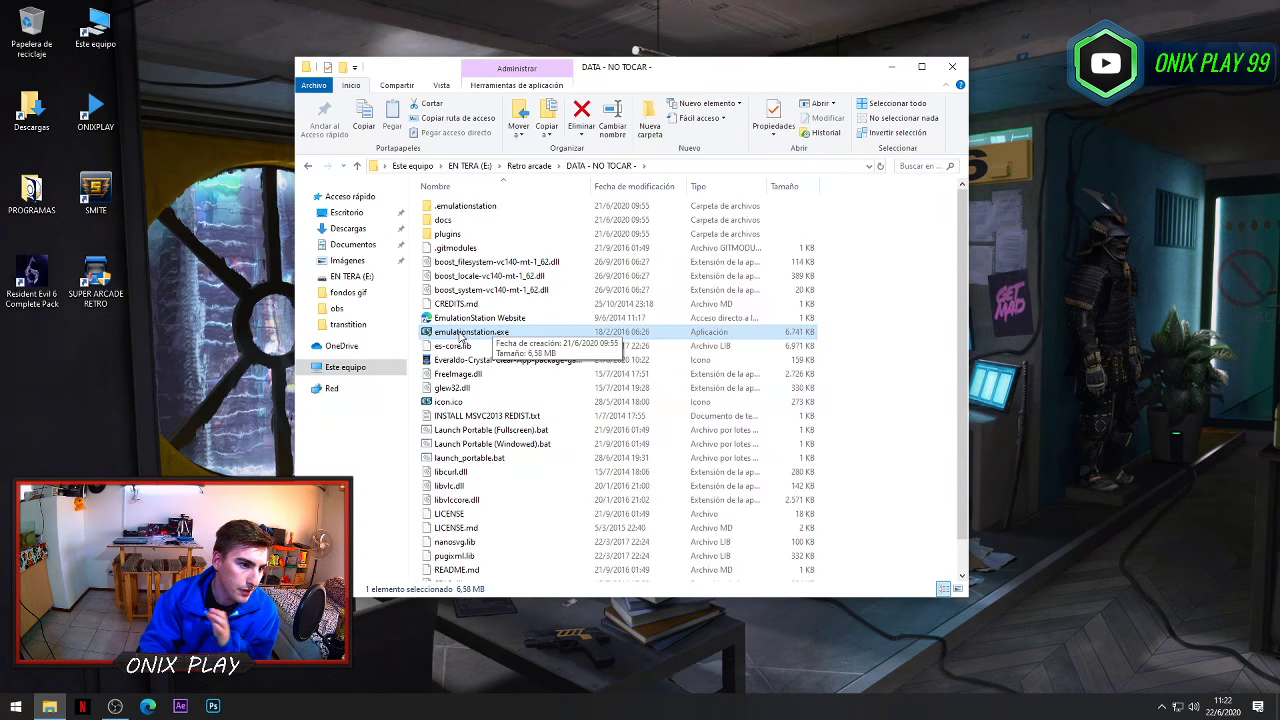
right_click(459, 332)
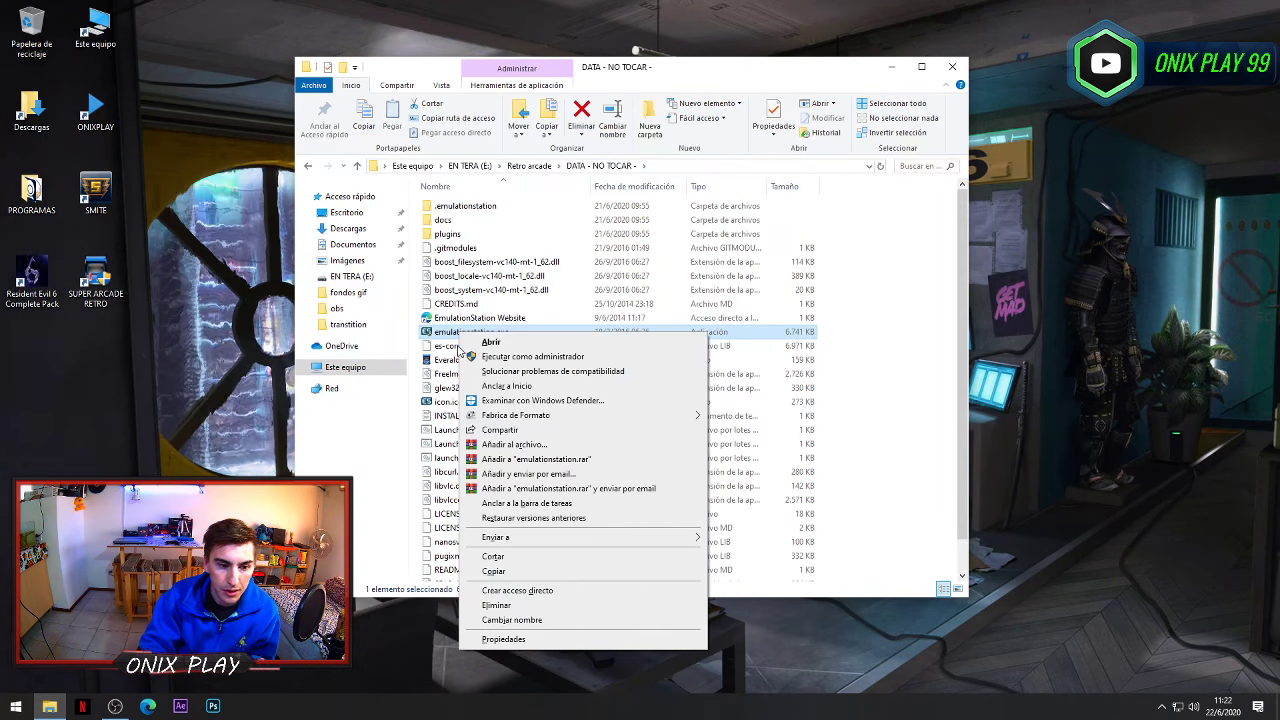
click(445, 346)
click(465, 332)
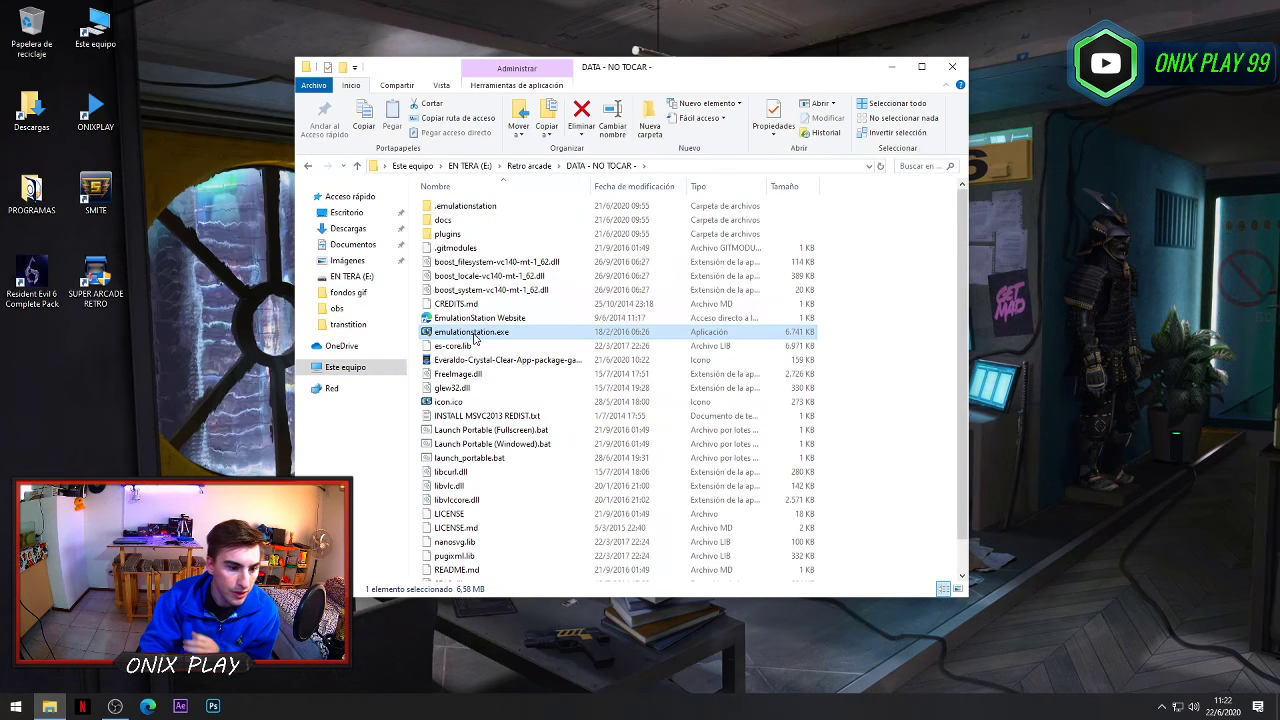
right_click(473, 333)
click(170, 298)
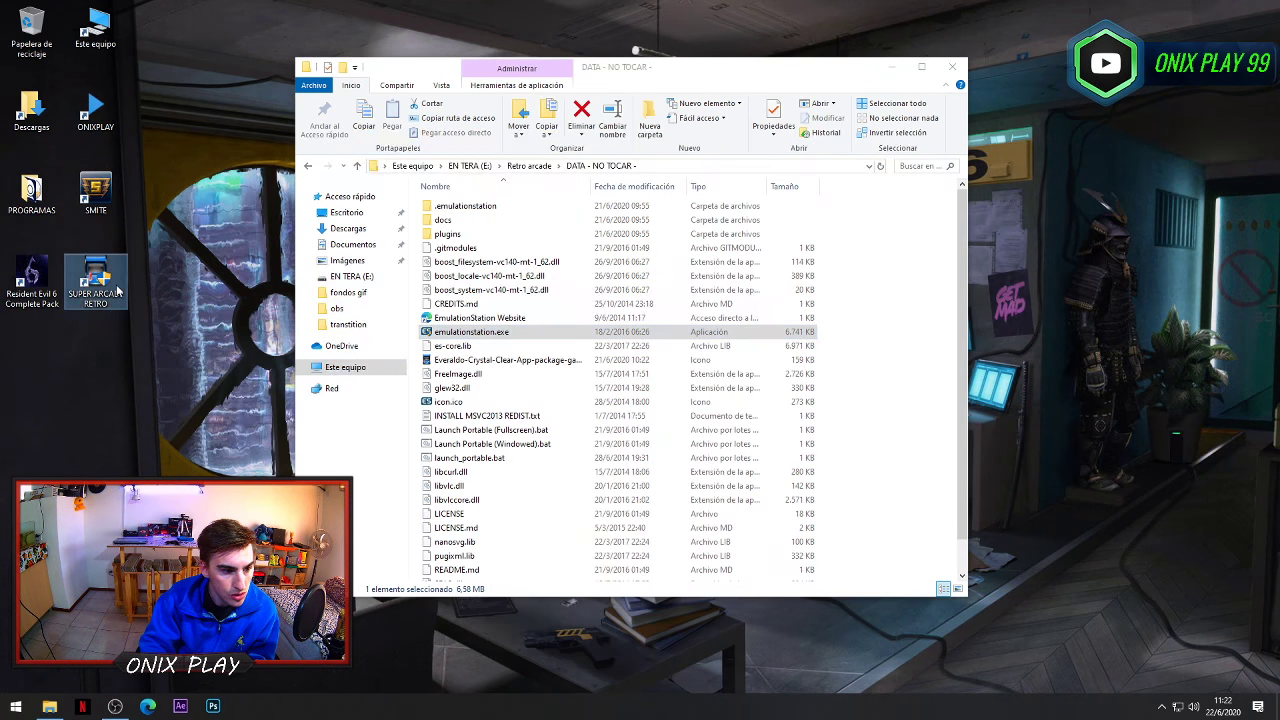
right_click(481, 334)
mouse_move(610, 540)
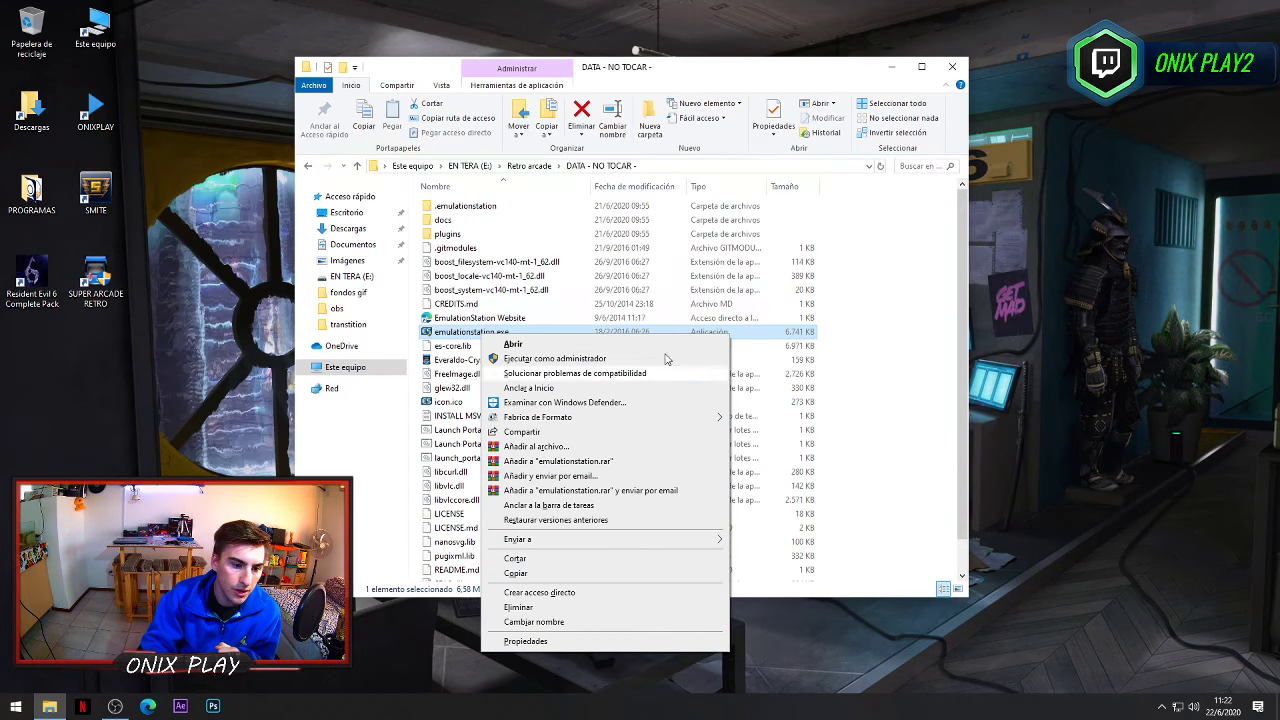
click(447, 344)
click(448, 336)
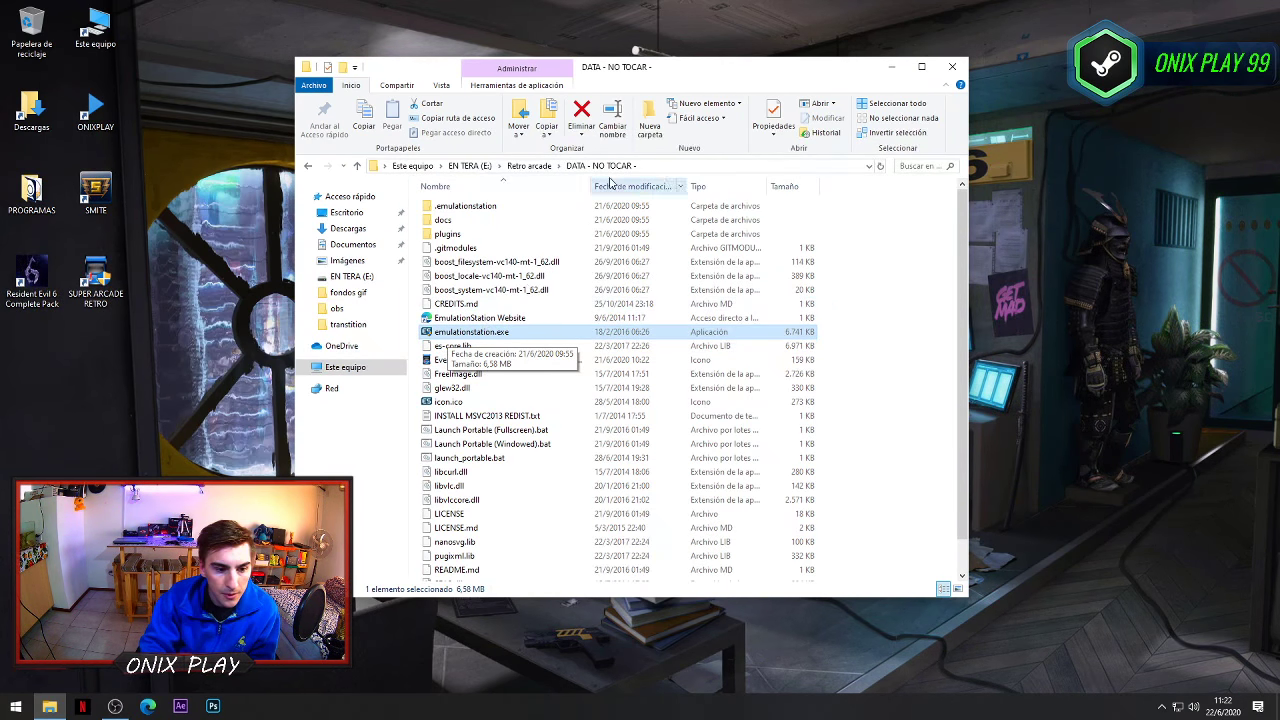
Check the SUPER ARCADE RETRO shortcut in the parent Retro arcade folder and reopen DATA - NO TOCAR -.
click(529, 166)
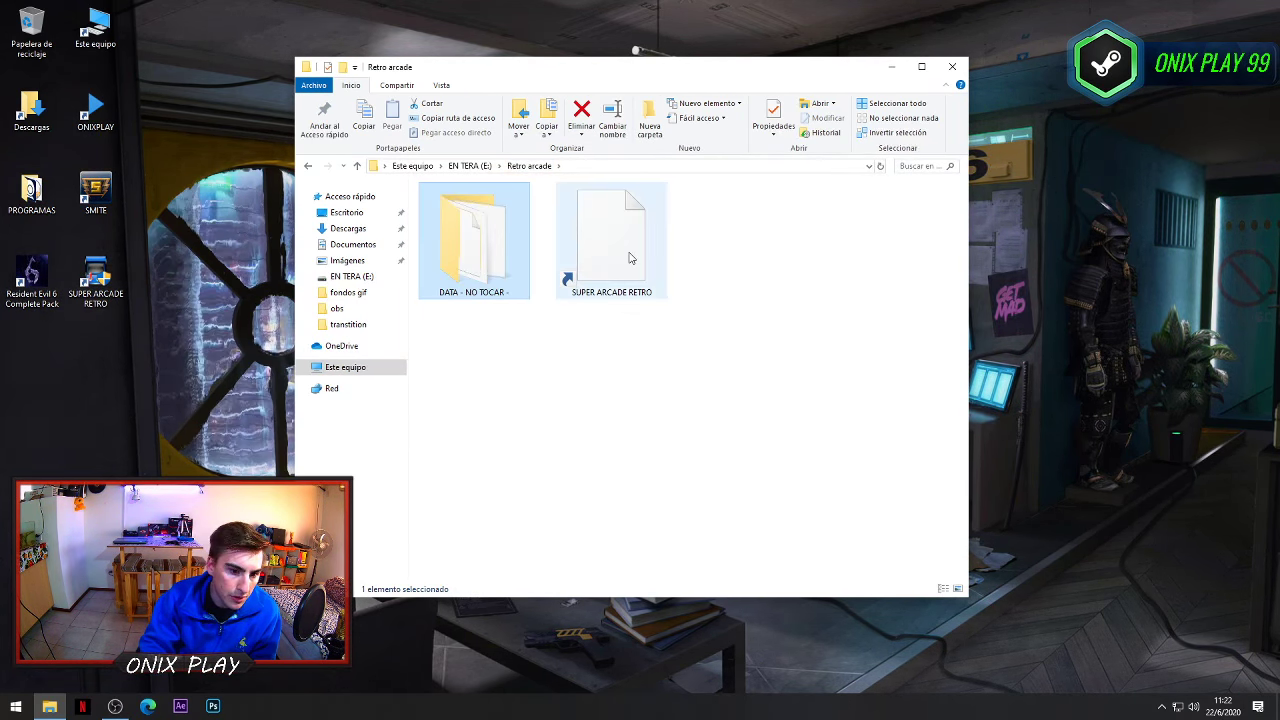
click(612, 290)
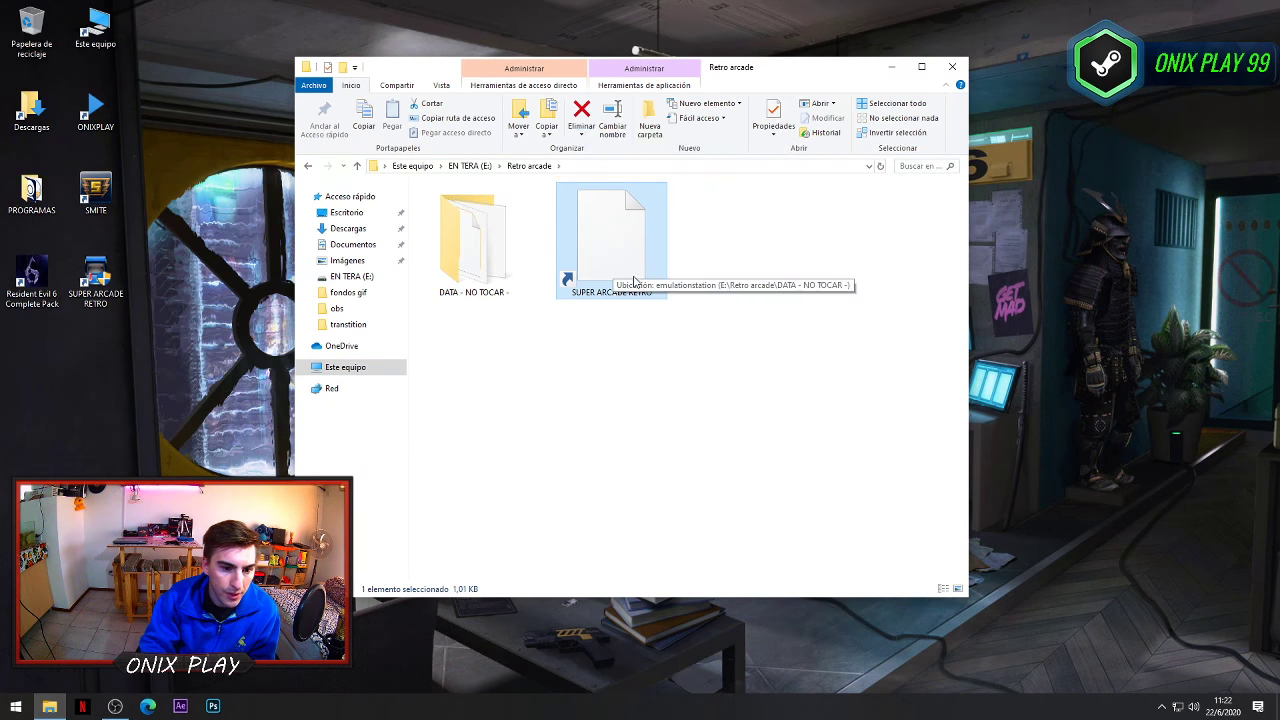
click(99, 313)
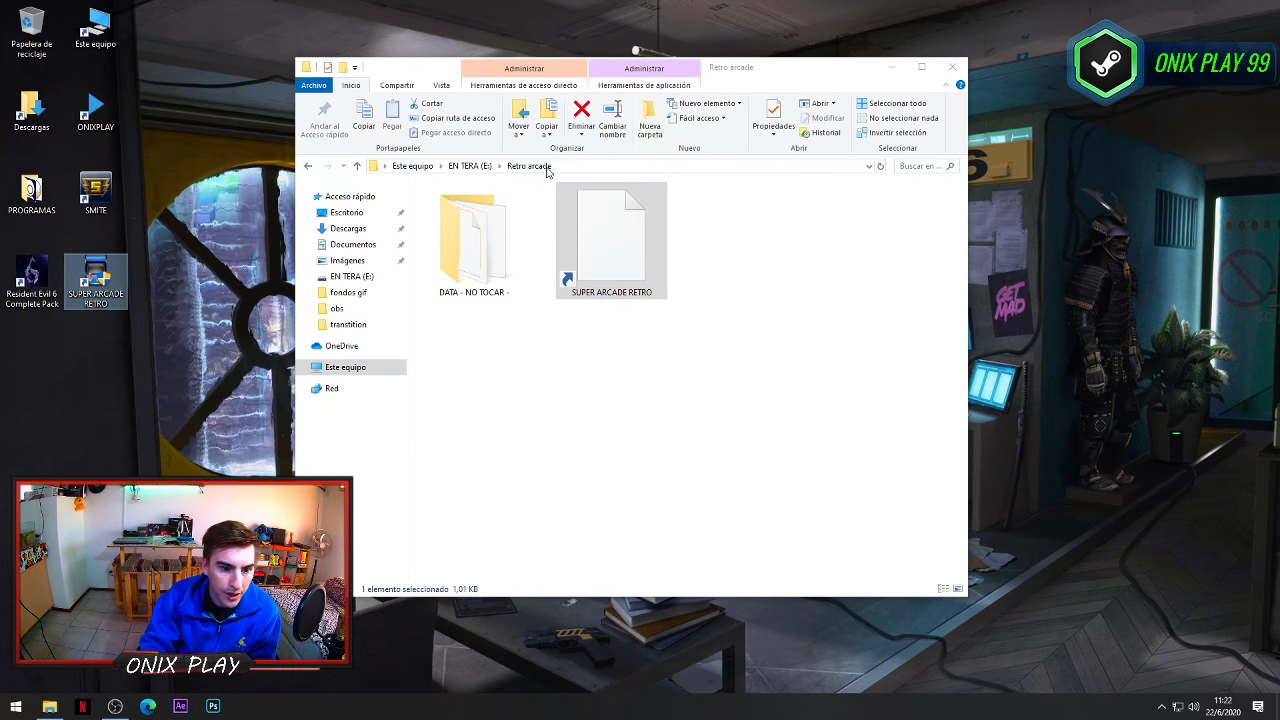
click(572, 243)
double_click(470, 238)
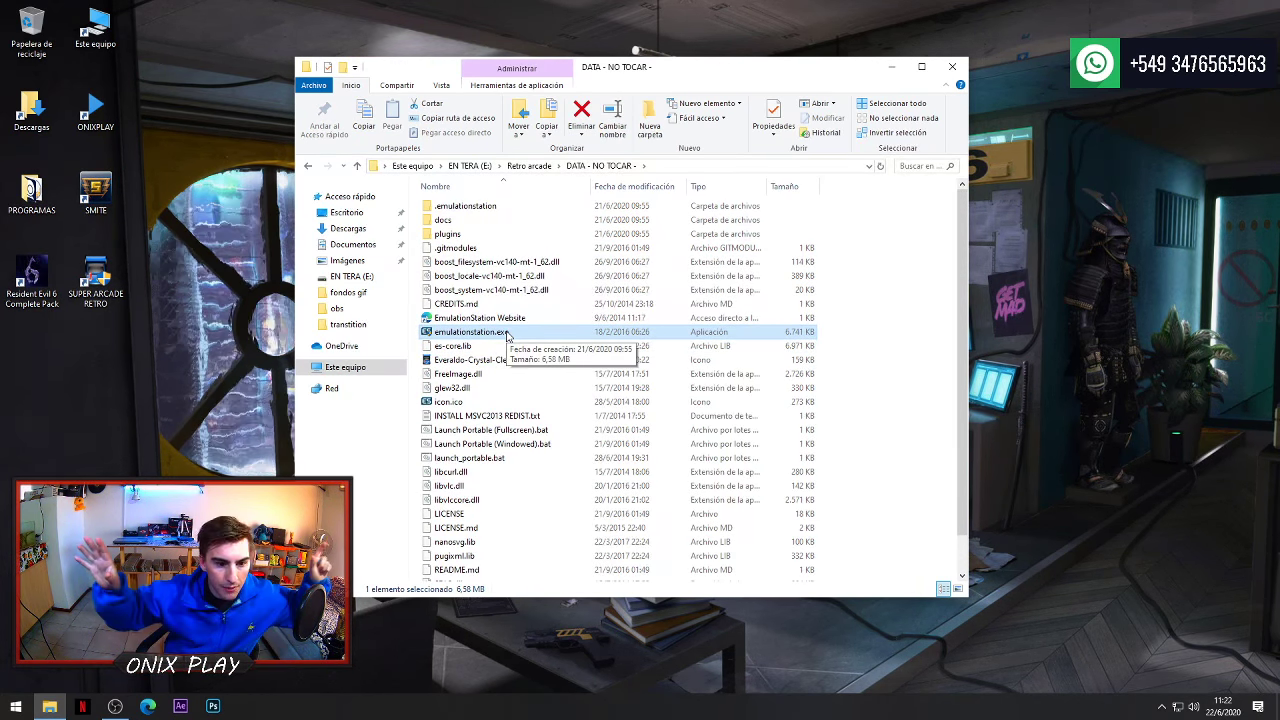
Open the .emulationstation folder inside DATA - NO TOCAR - of the Retro arcade folder.
click(481, 210)
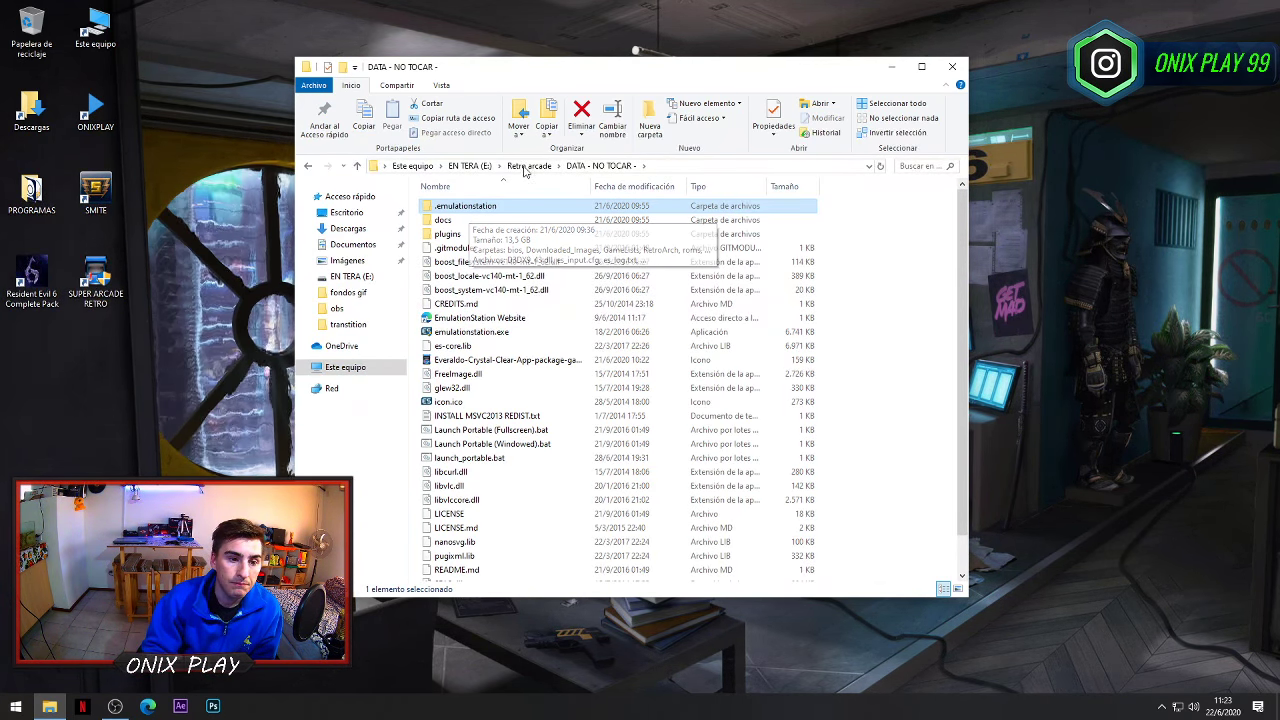
key(BackSpace)
double_click(474, 238)
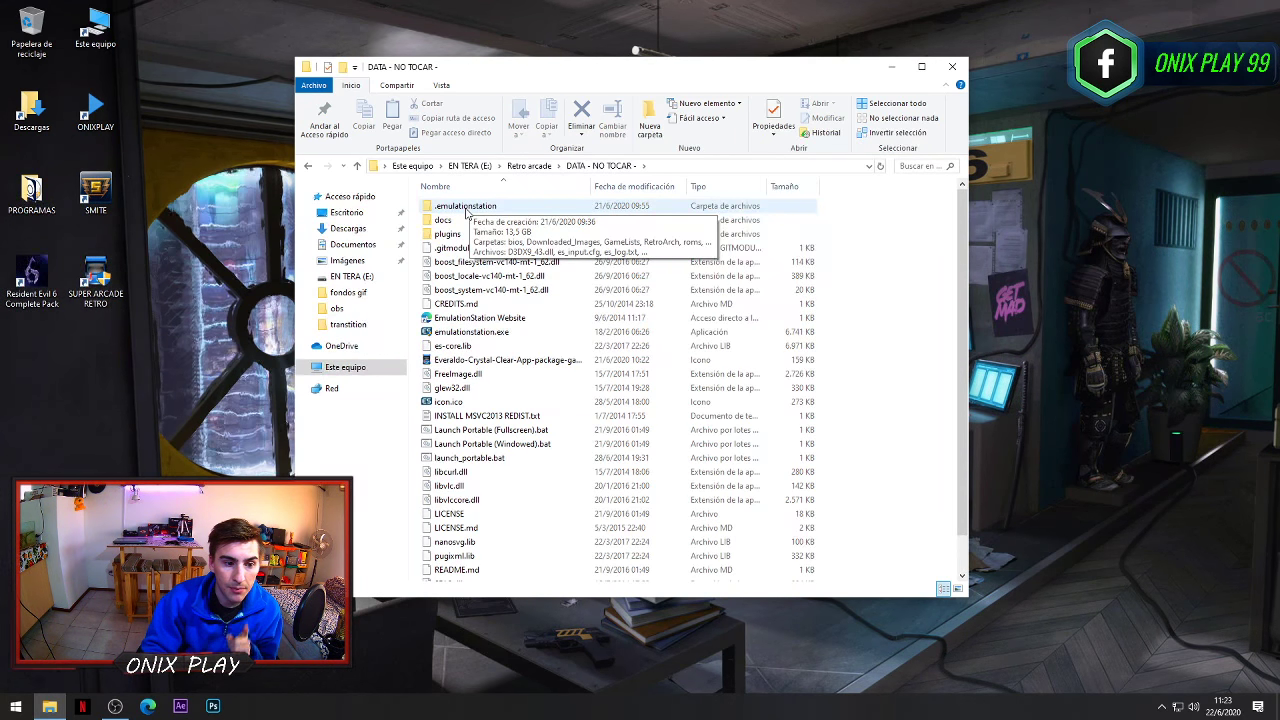
double_click(466, 207)
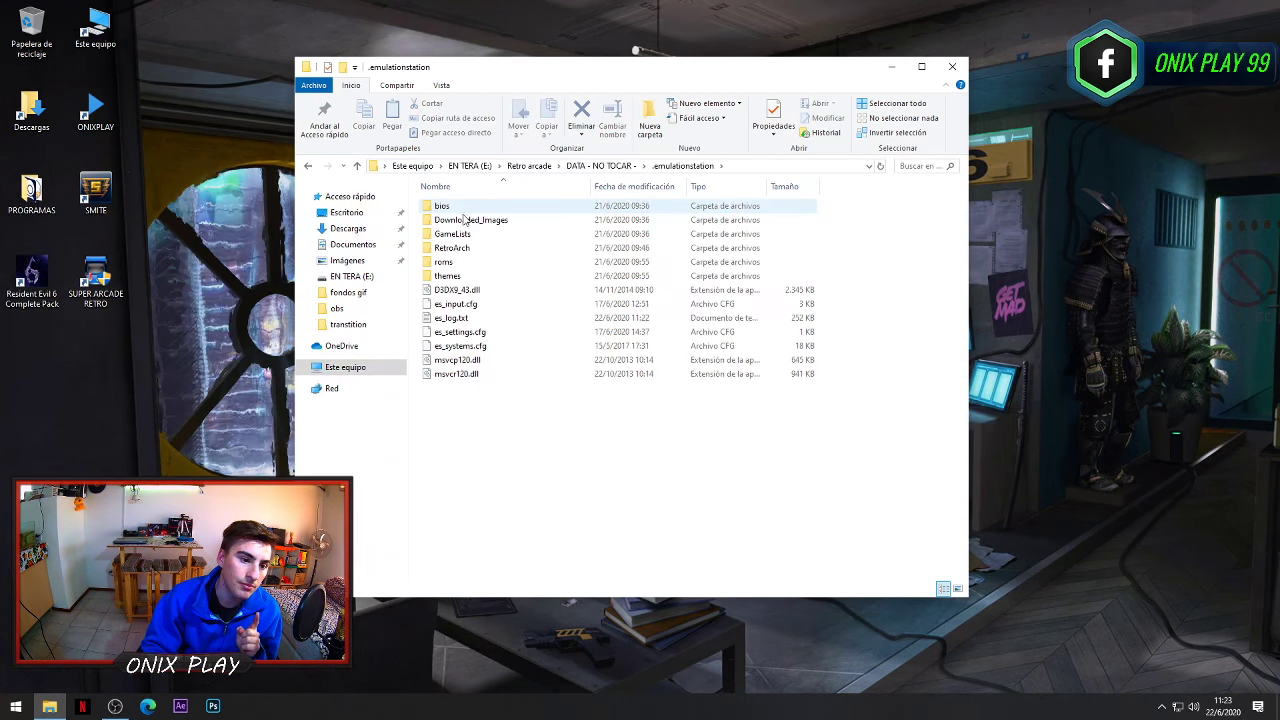
Look through the Downloaded_Images folder and check the cover images stored in its nes subfolder.
click(452, 207)
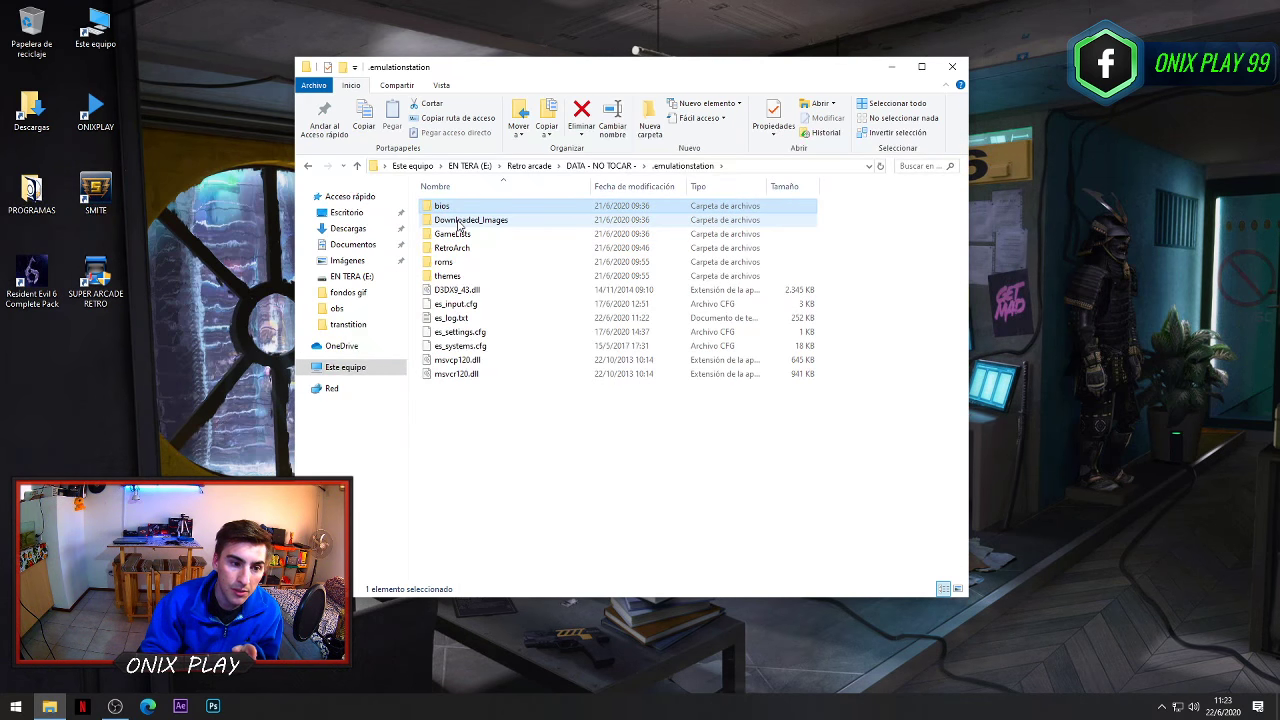
click(481, 222)
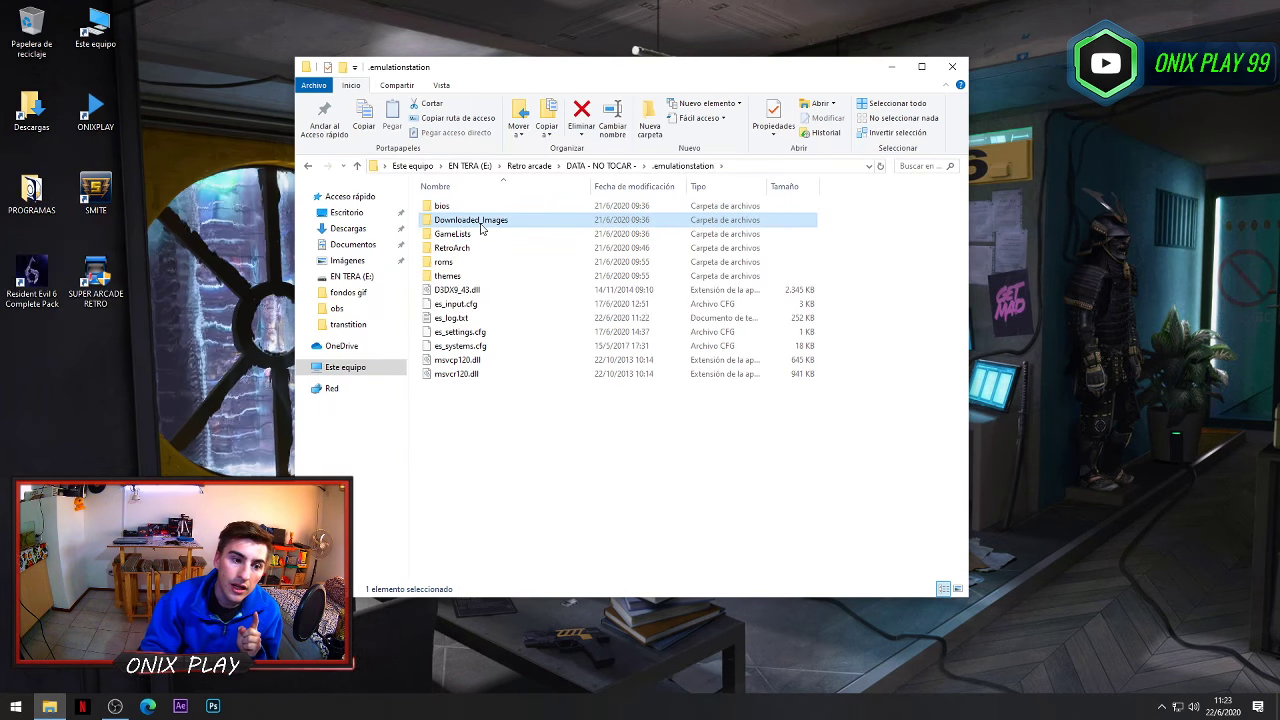
double_click(481, 224)
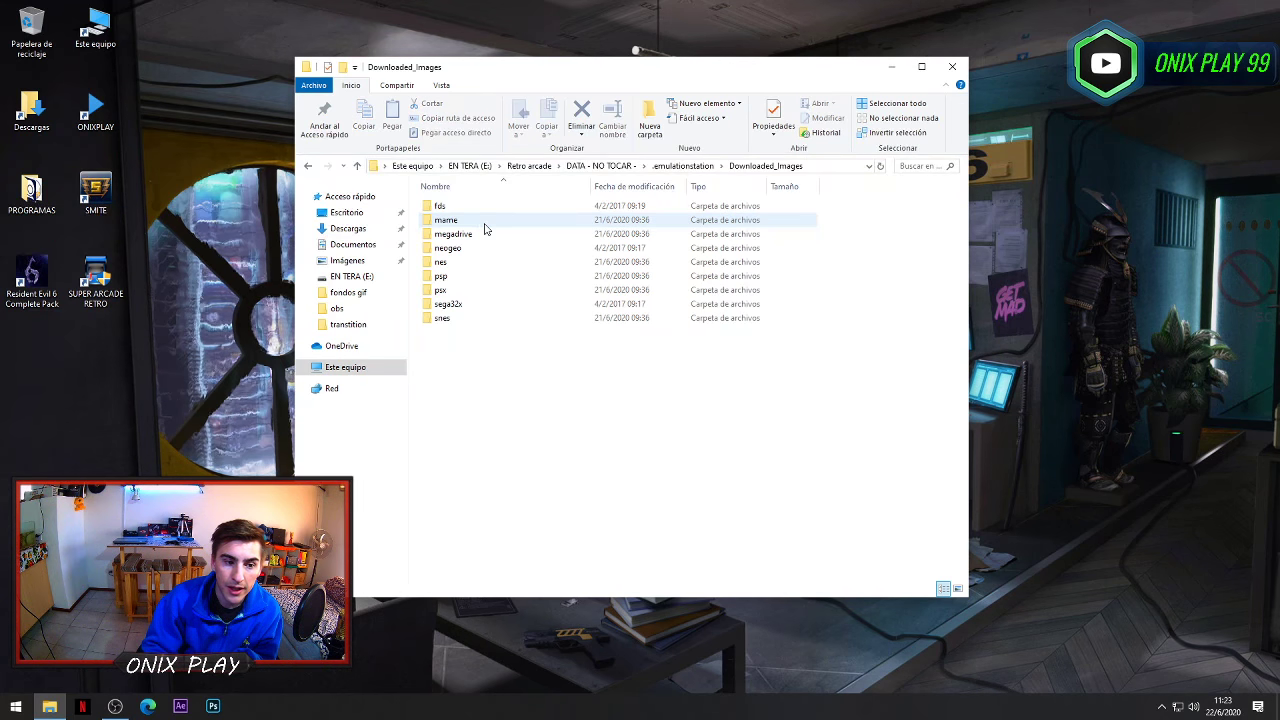
double_click(448, 262)
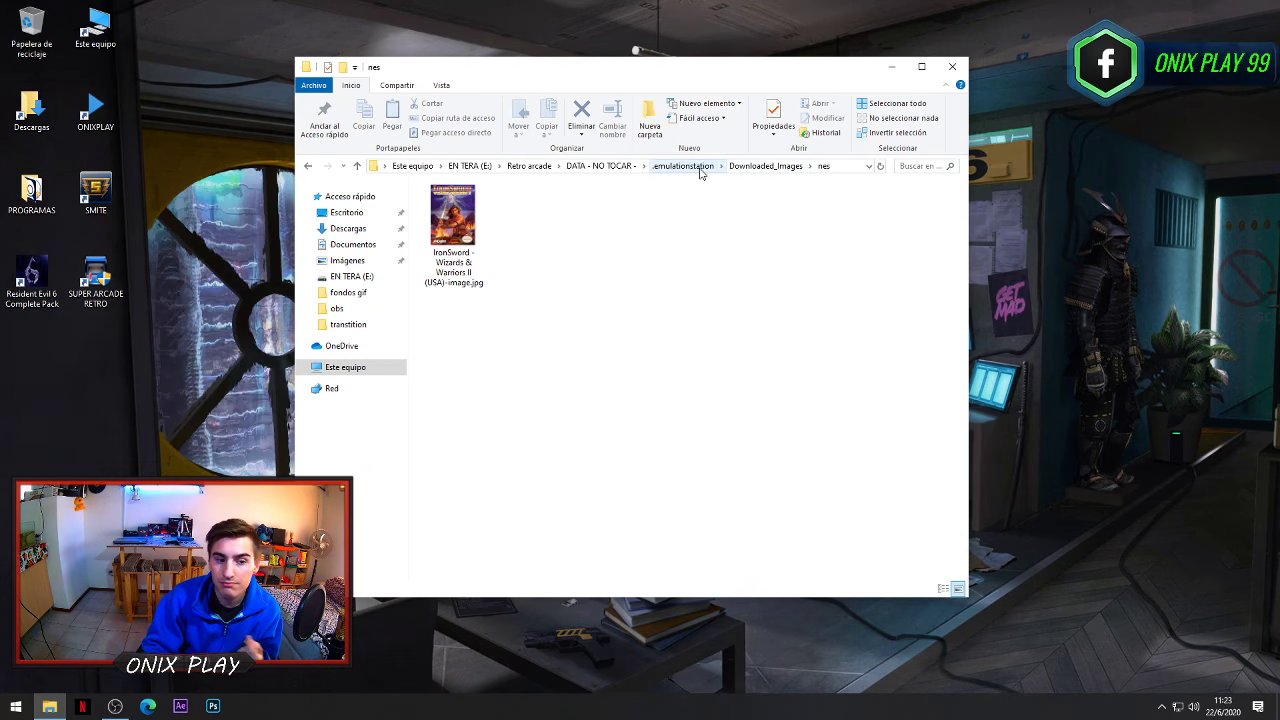
click(759, 172)
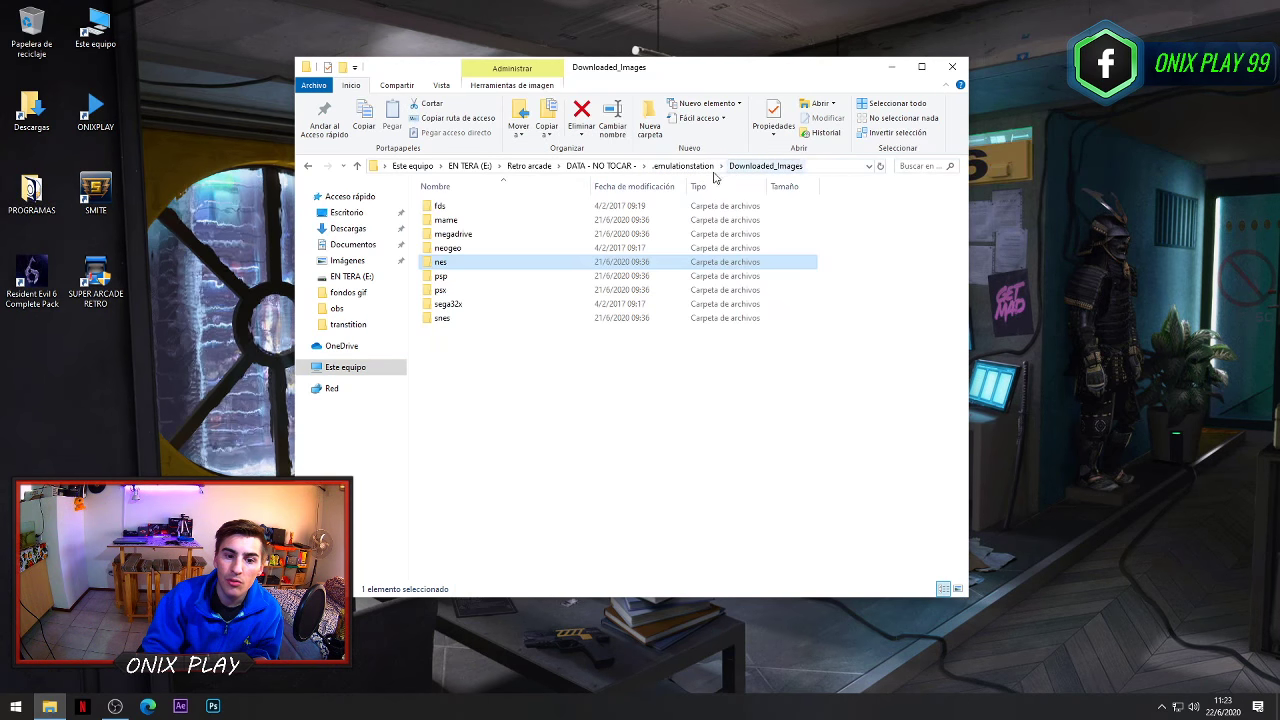
click(469, 283)
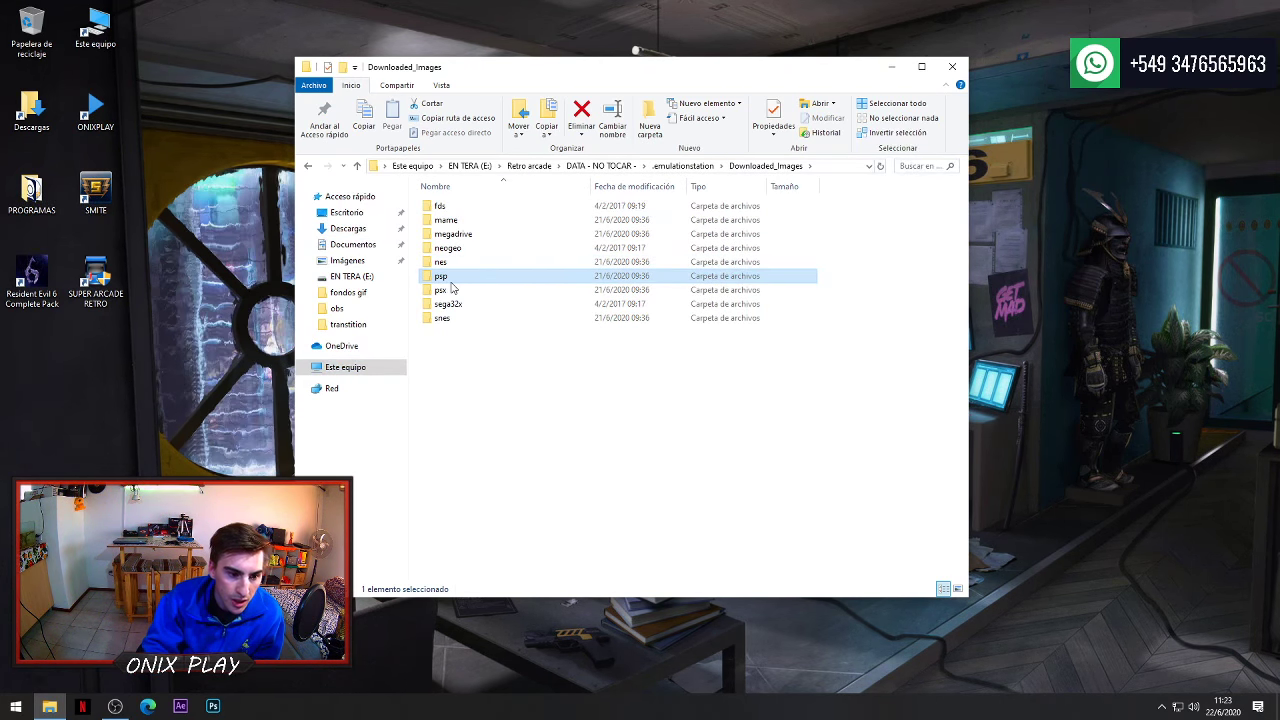
Return to the .emulationstation folder and look at its GameLists and roms subfolders.
click(700, 167)
click(468, 236)
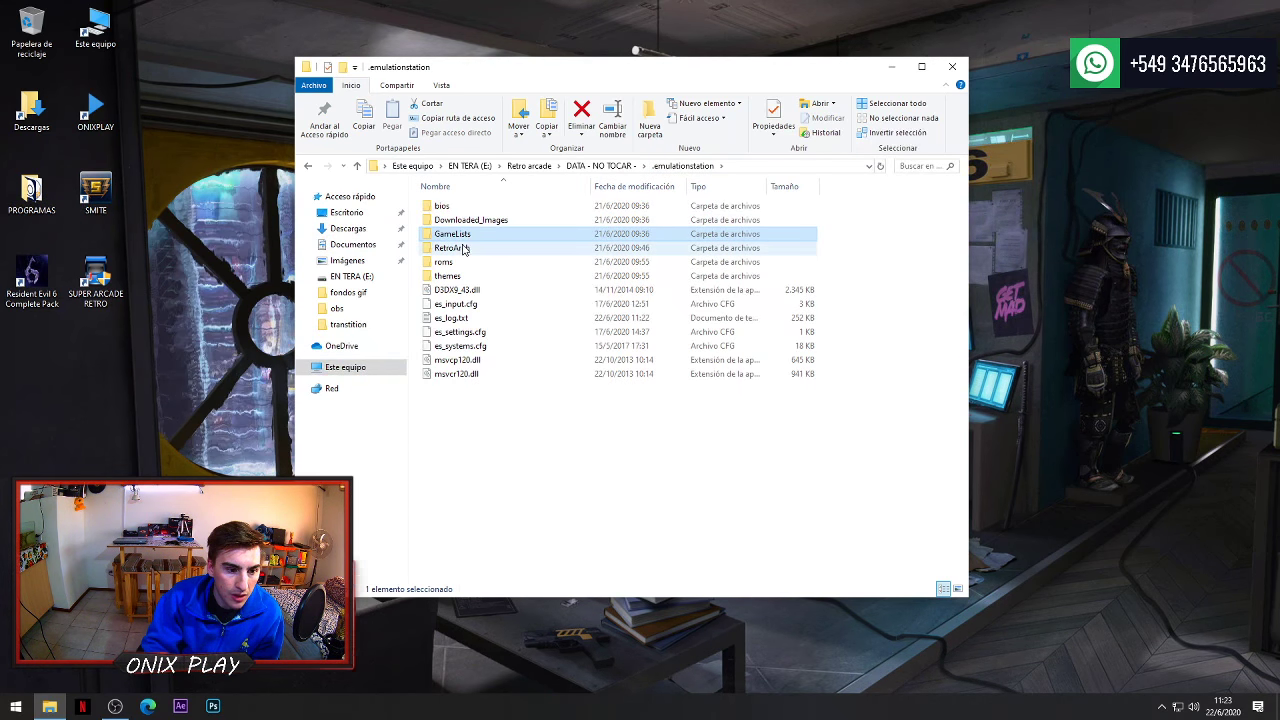
click(457, 264)
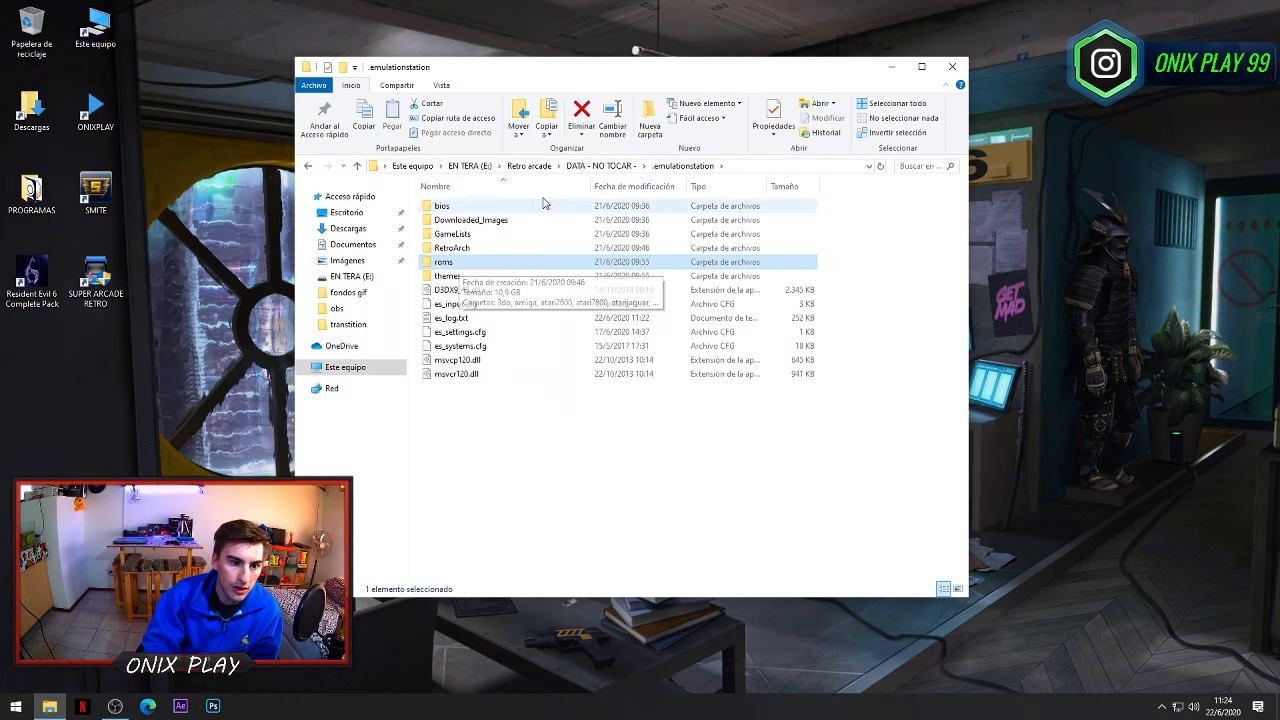
Go from the Retro arcade folder through DATA - NO TOCAR - and .emulationstation into roms and review its console folders.
click(530, 166)
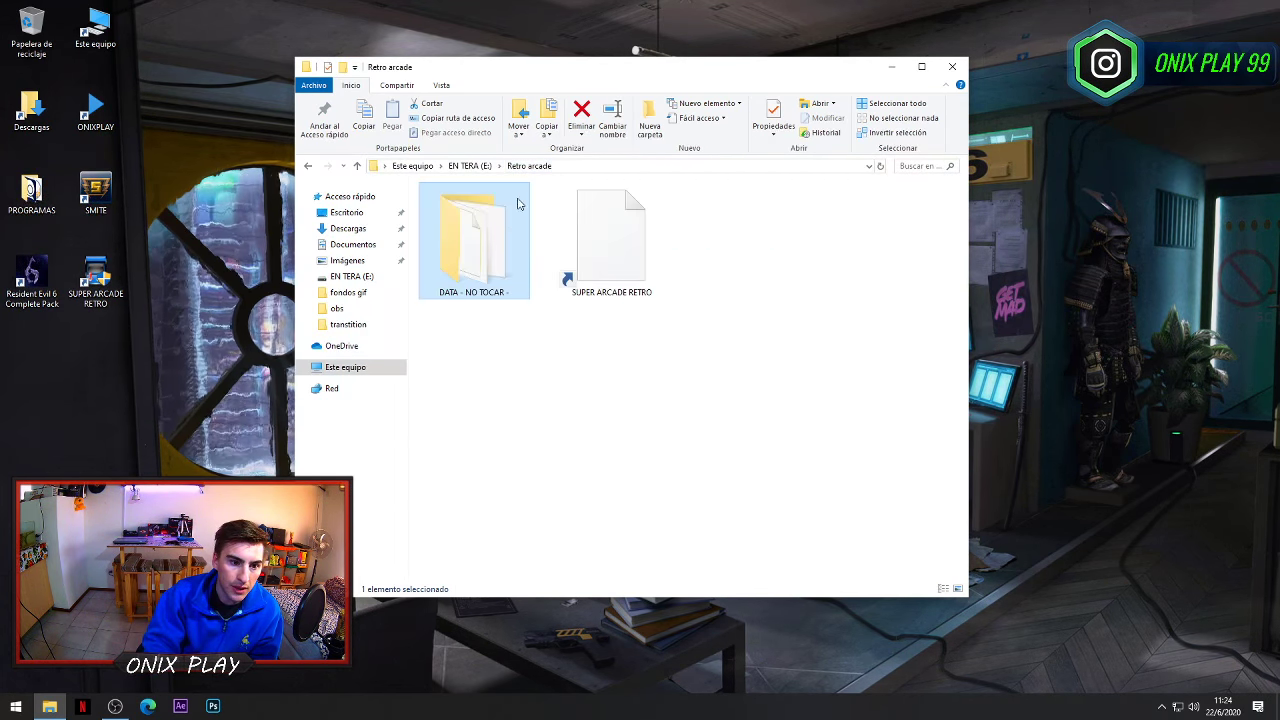
double_click(475, 262)
double_click(455, 206)
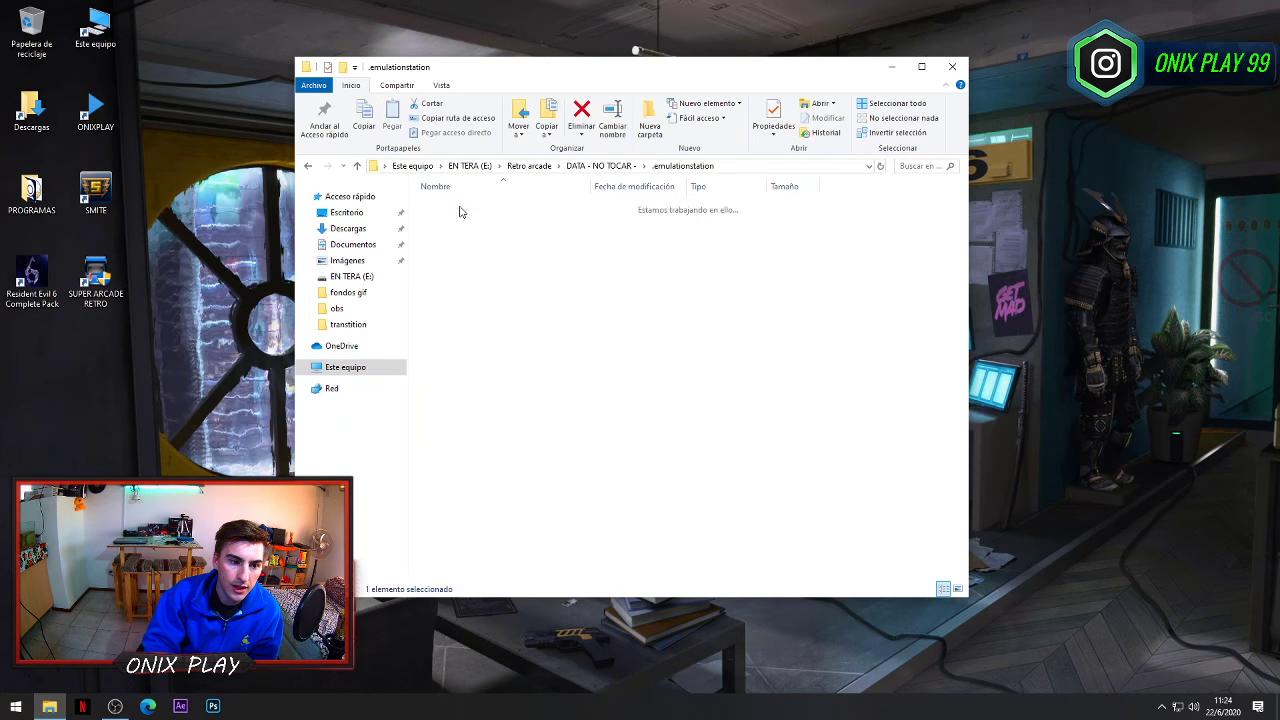
double_click(452, 261)
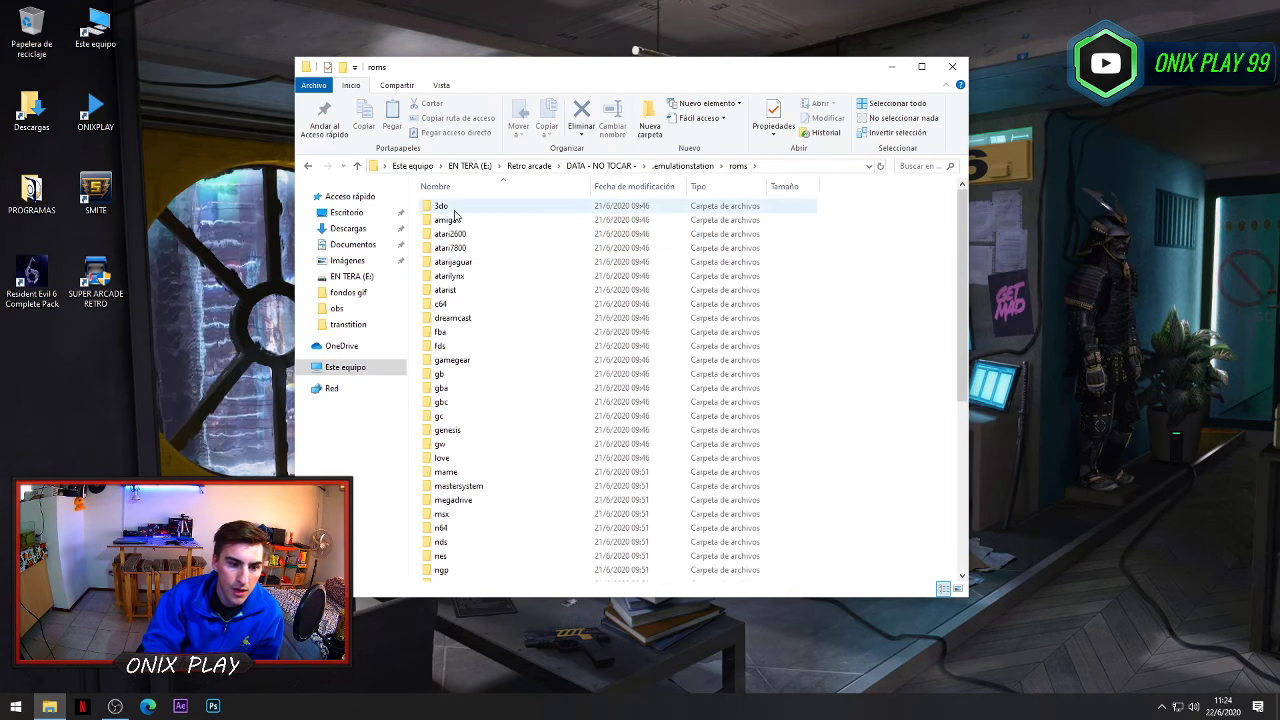
scroll(455, 242, down, 2)
scroll(455, 270, down, 5)
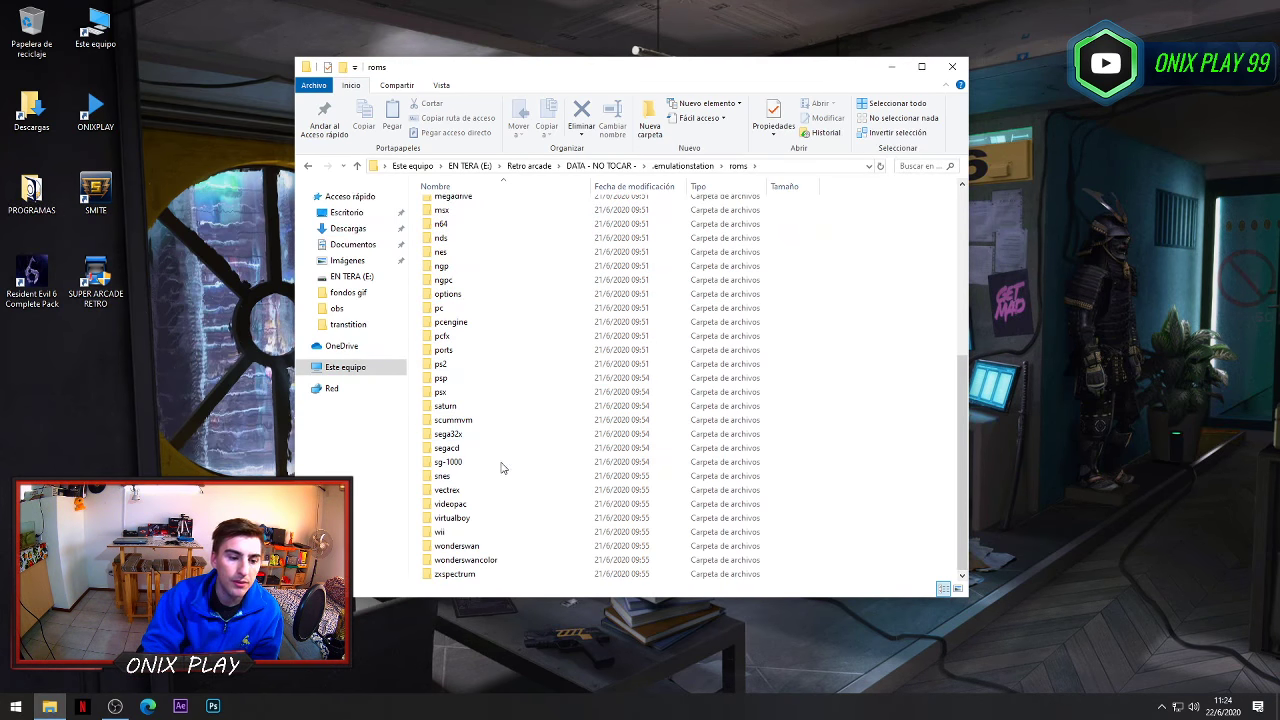
scroll(488, 538, up, 7)
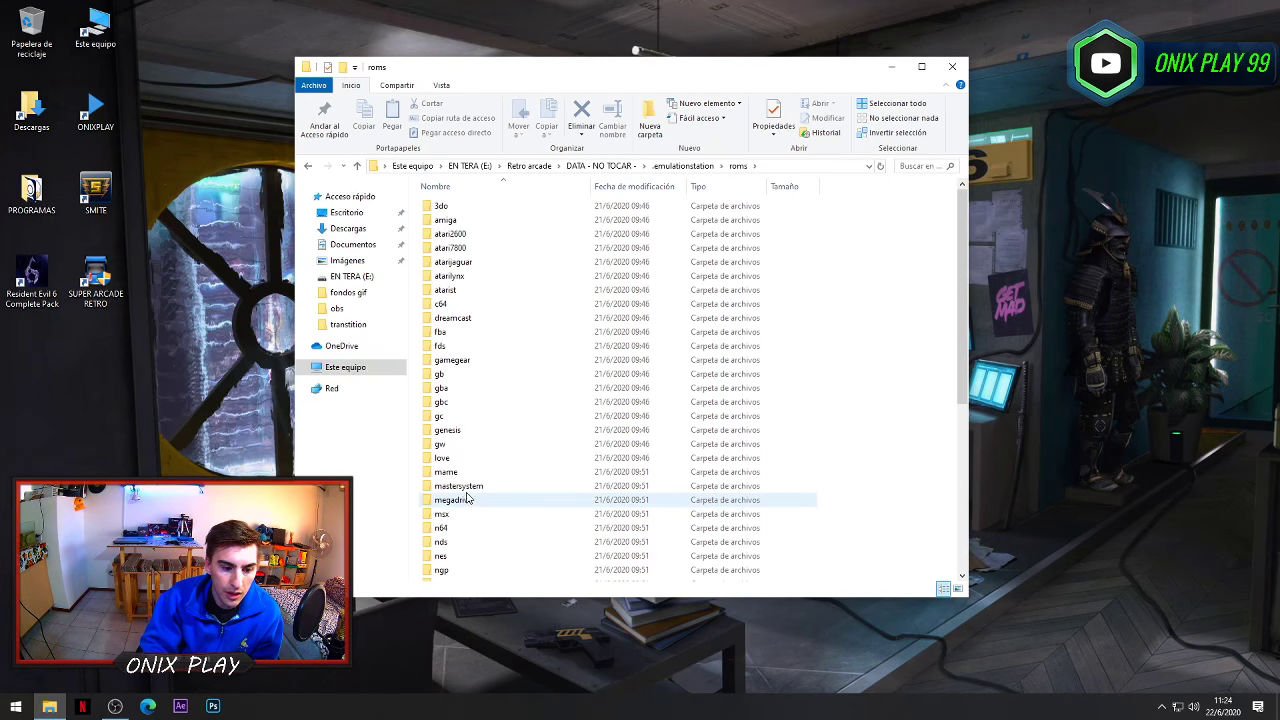
Check the contents of the gba and fds folders and return to the roms folder.
double_click(441, 388)
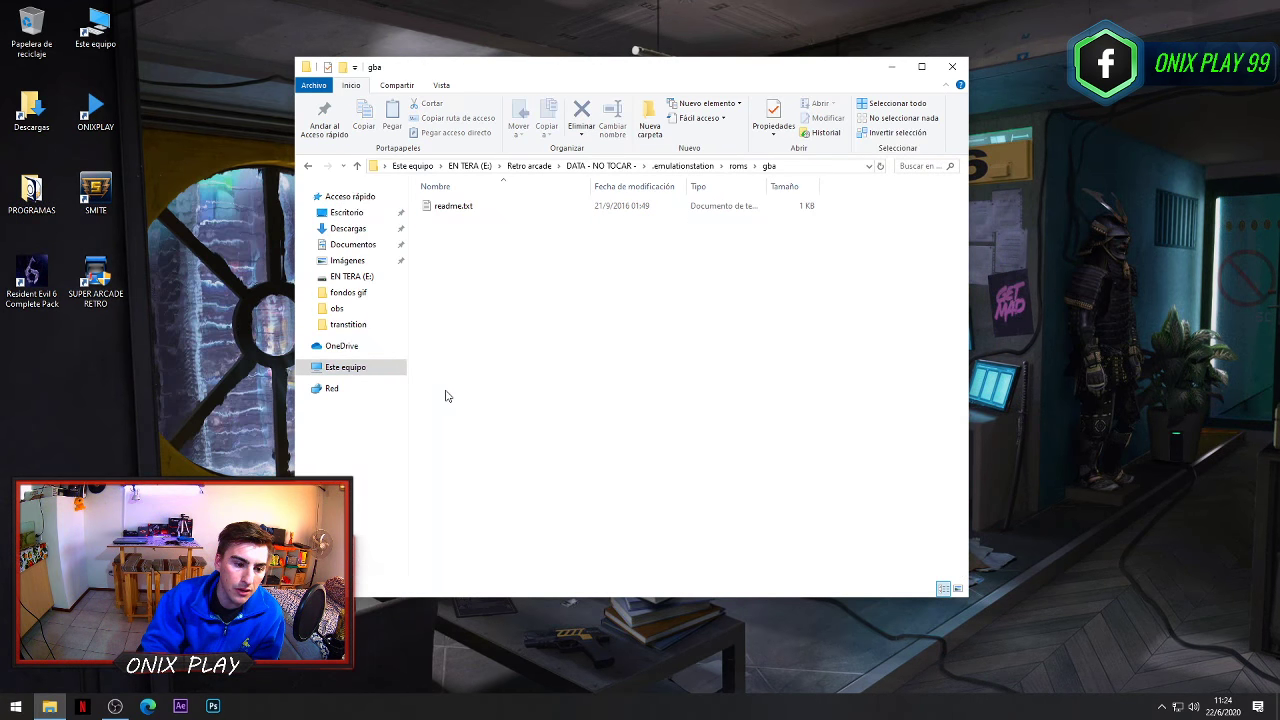
drag(554, 246, 447, 272)
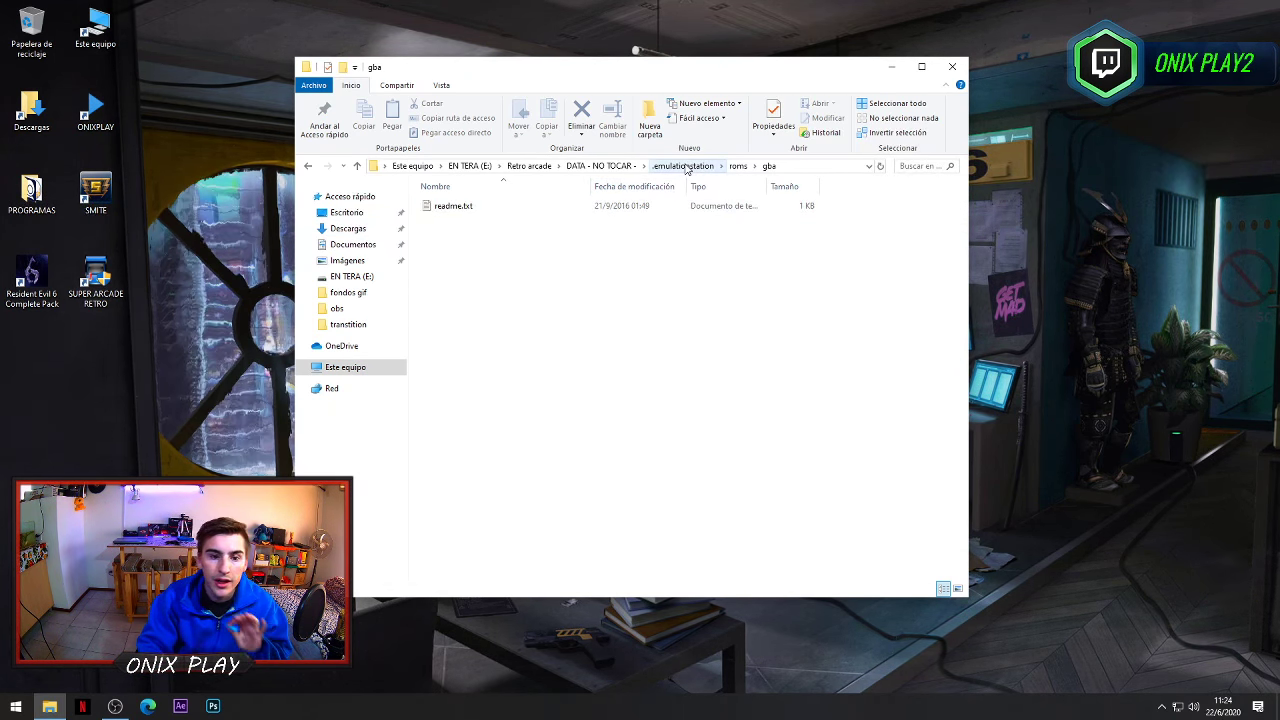
click(738, 166)
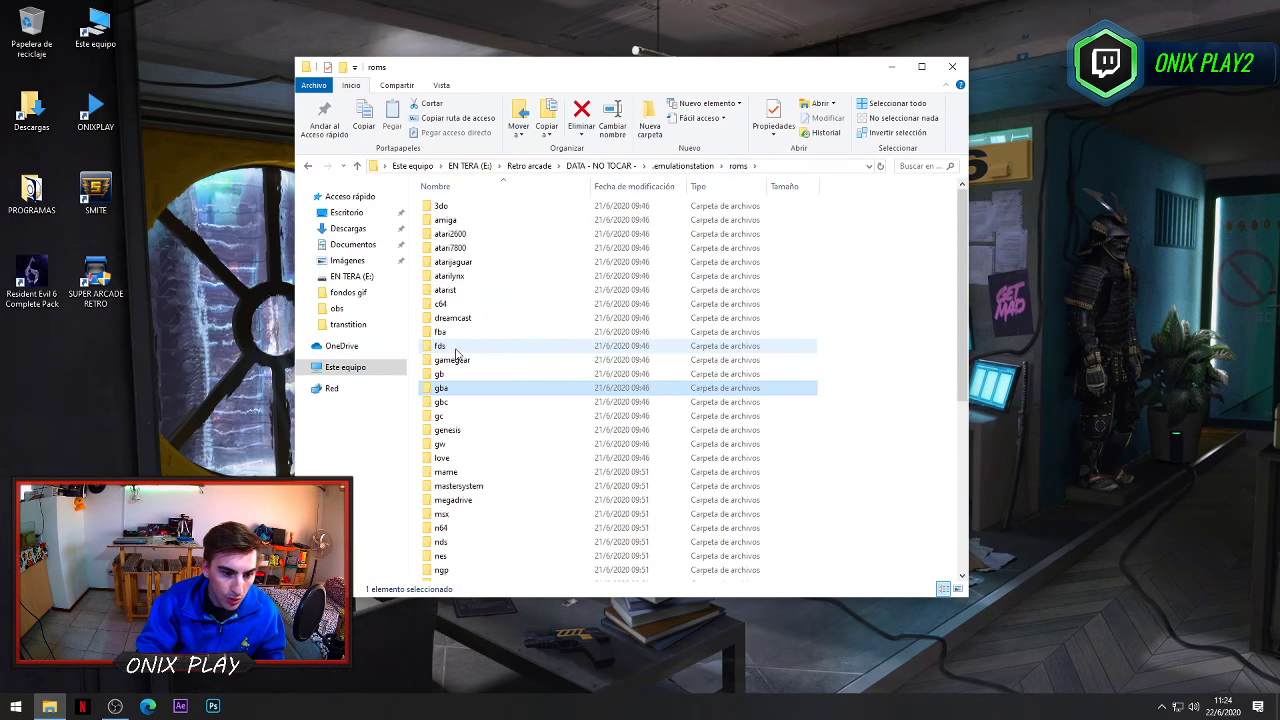
double_click(455, 350)
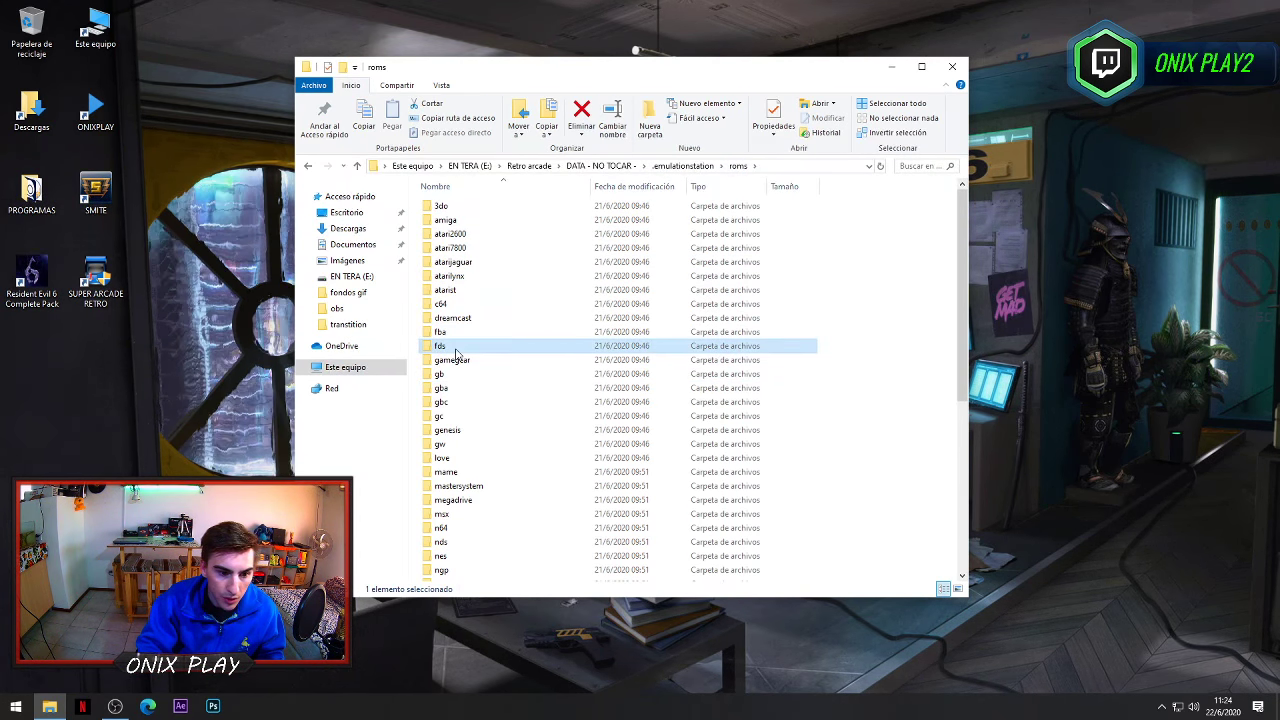
click(740, 167)
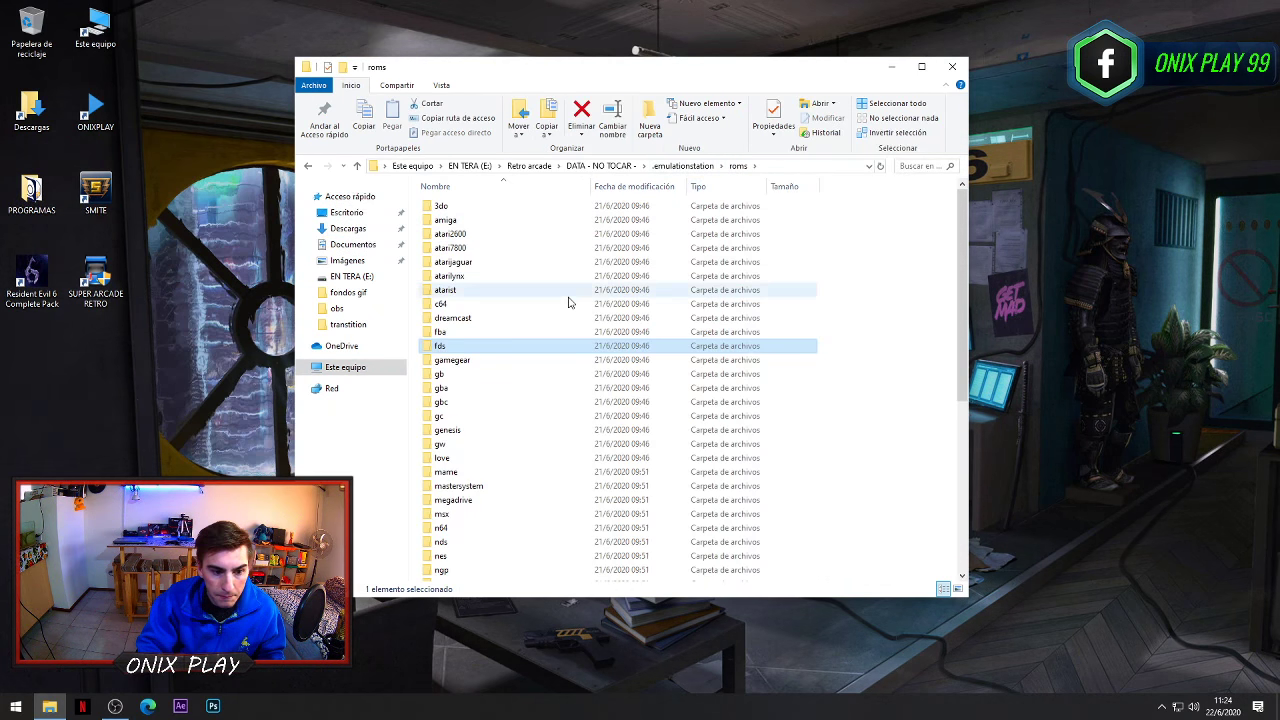
Delete the game archives from amidar.zip through arbalest.zip in the mame folder of roms.
double_click(452, 471)
scroll(560, 375, down, 3)
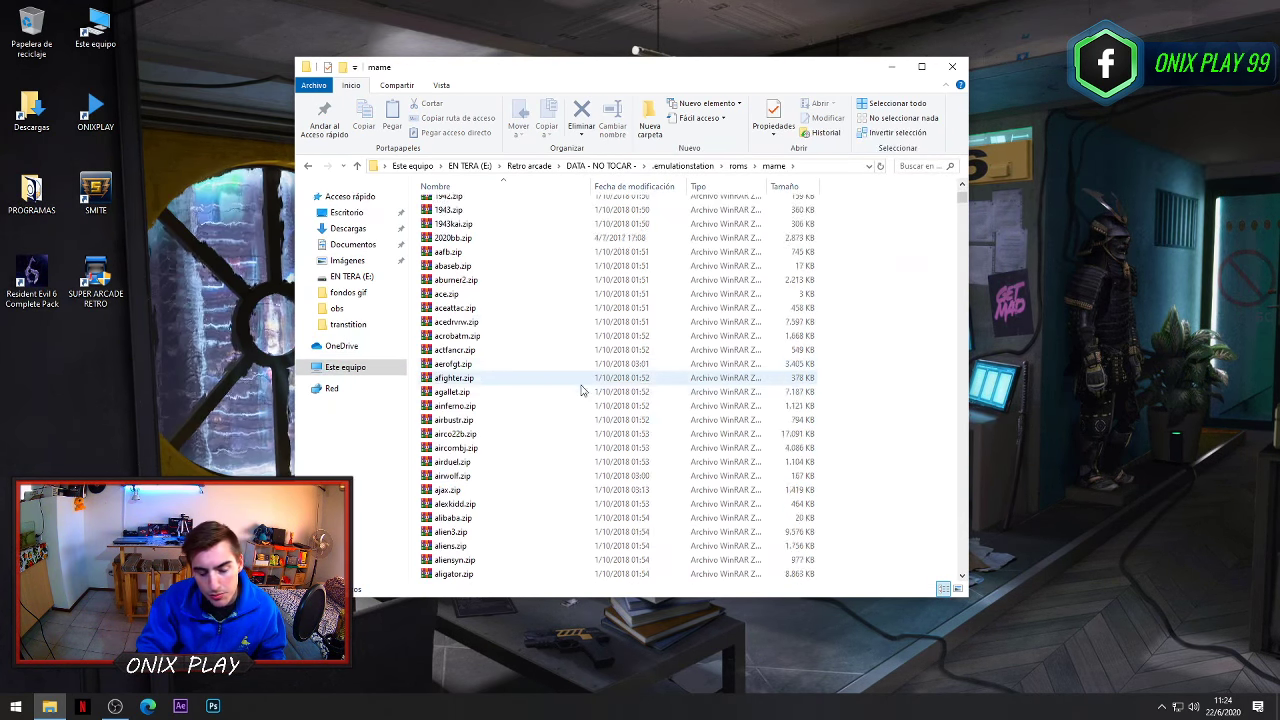
scroll(581, 390, down, 6)
scroll(567, 417, down, 4)
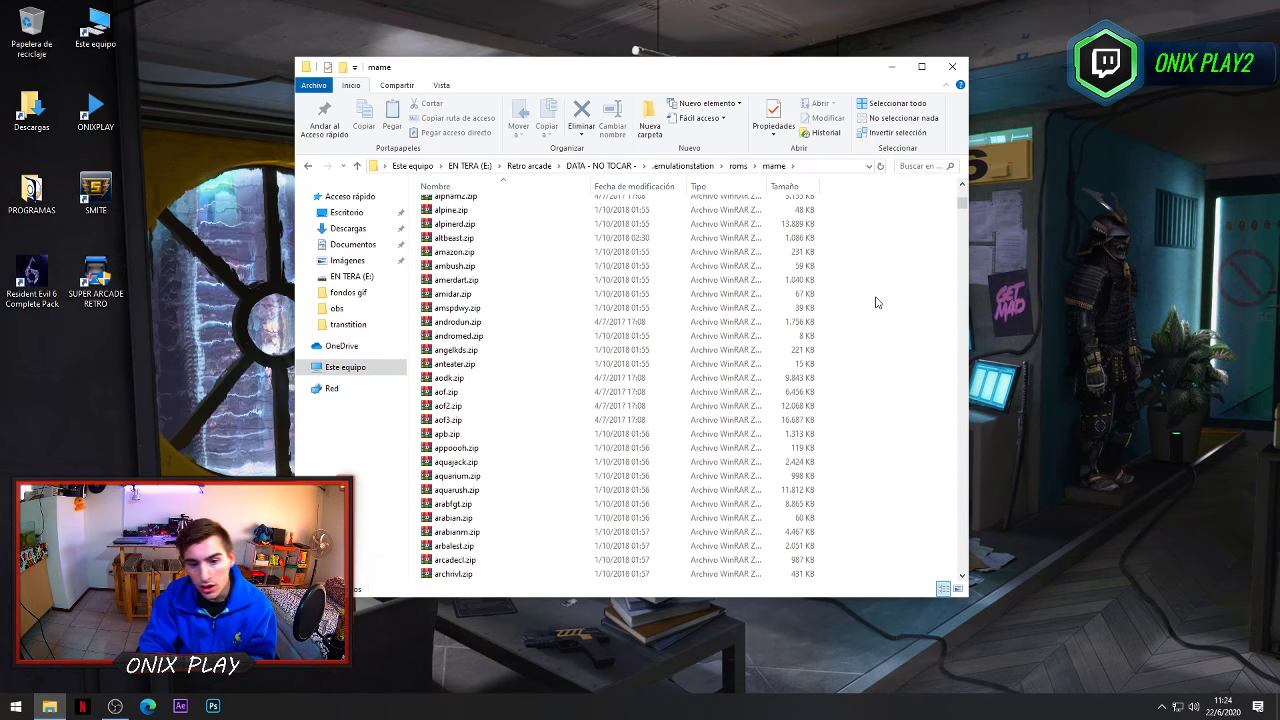
drag(876, 296, 458, 546)
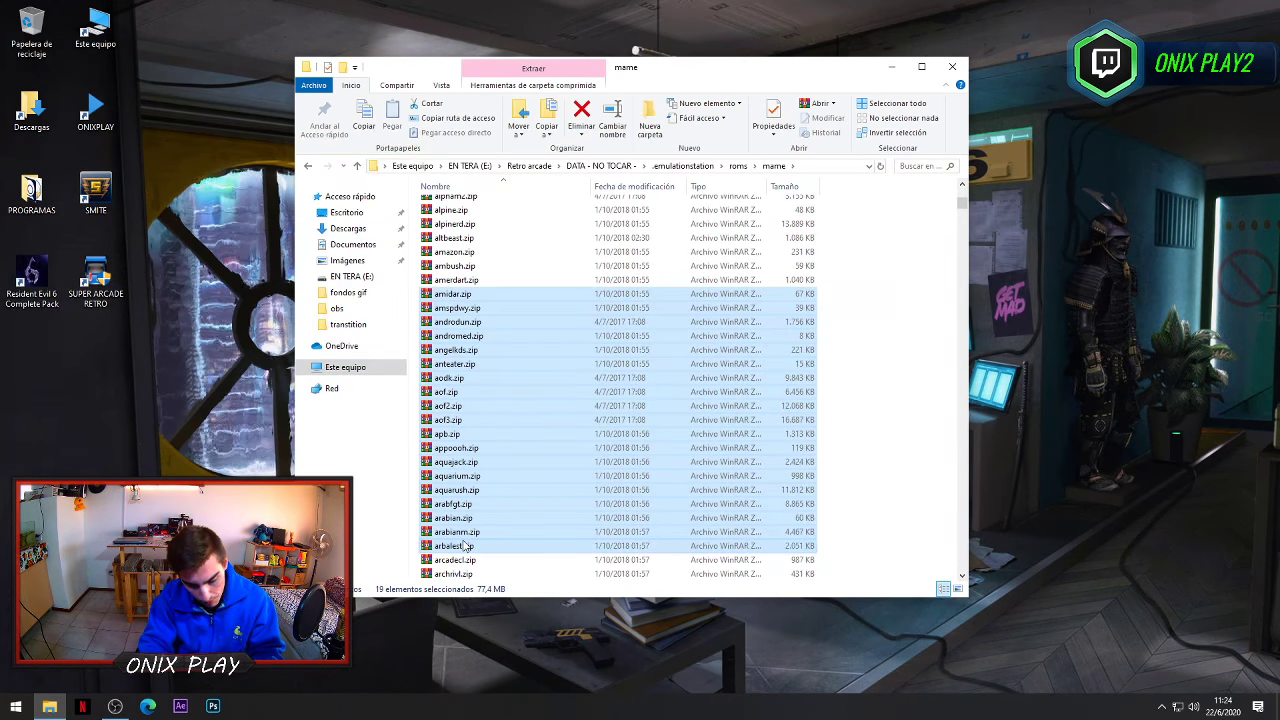
key(Delete)
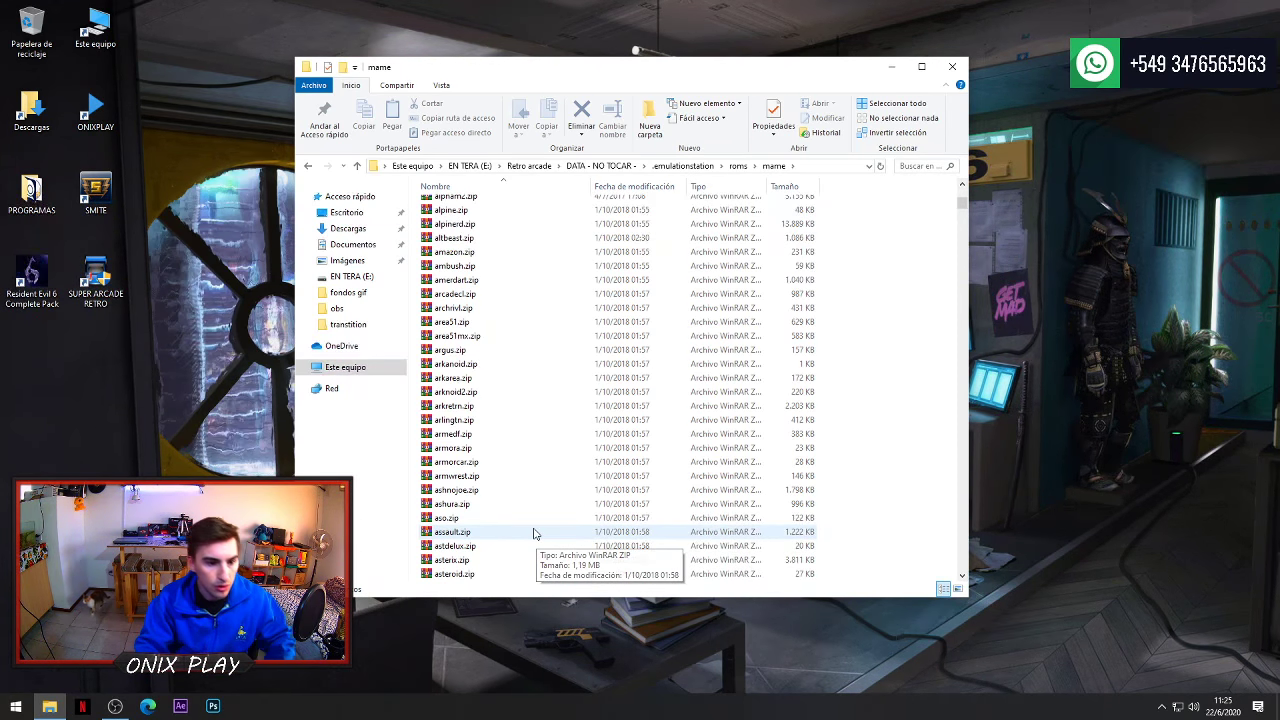
Go back to the roms folder, check the contents of its ps2 folder and return to roms.
key(BackSpace)
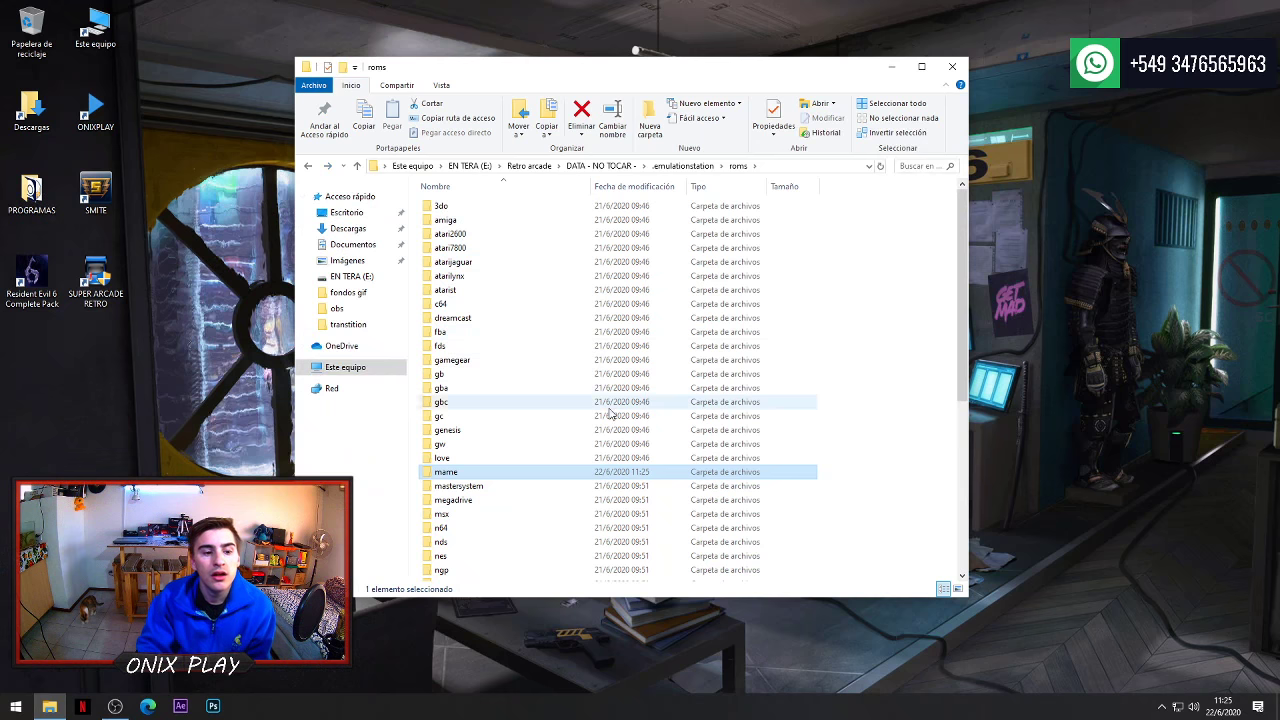
scroll(610, 412, down, 6)
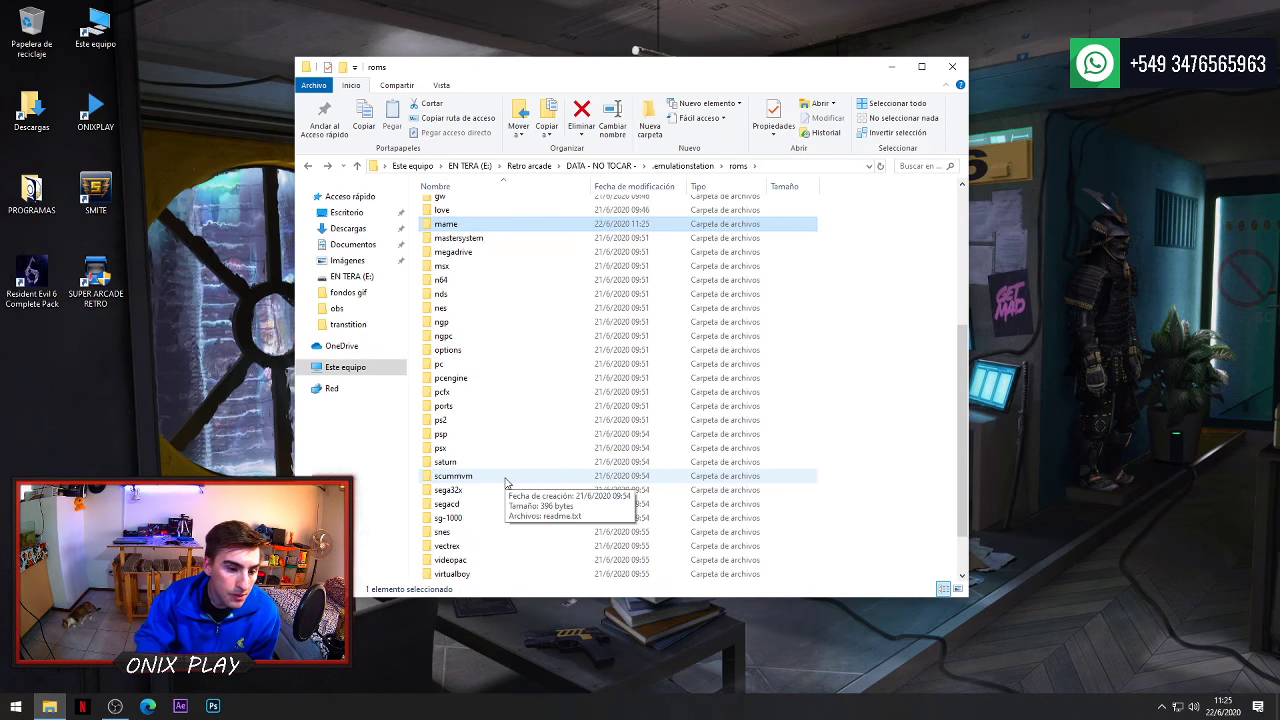
click(448, 420)
double_click(450, 421)
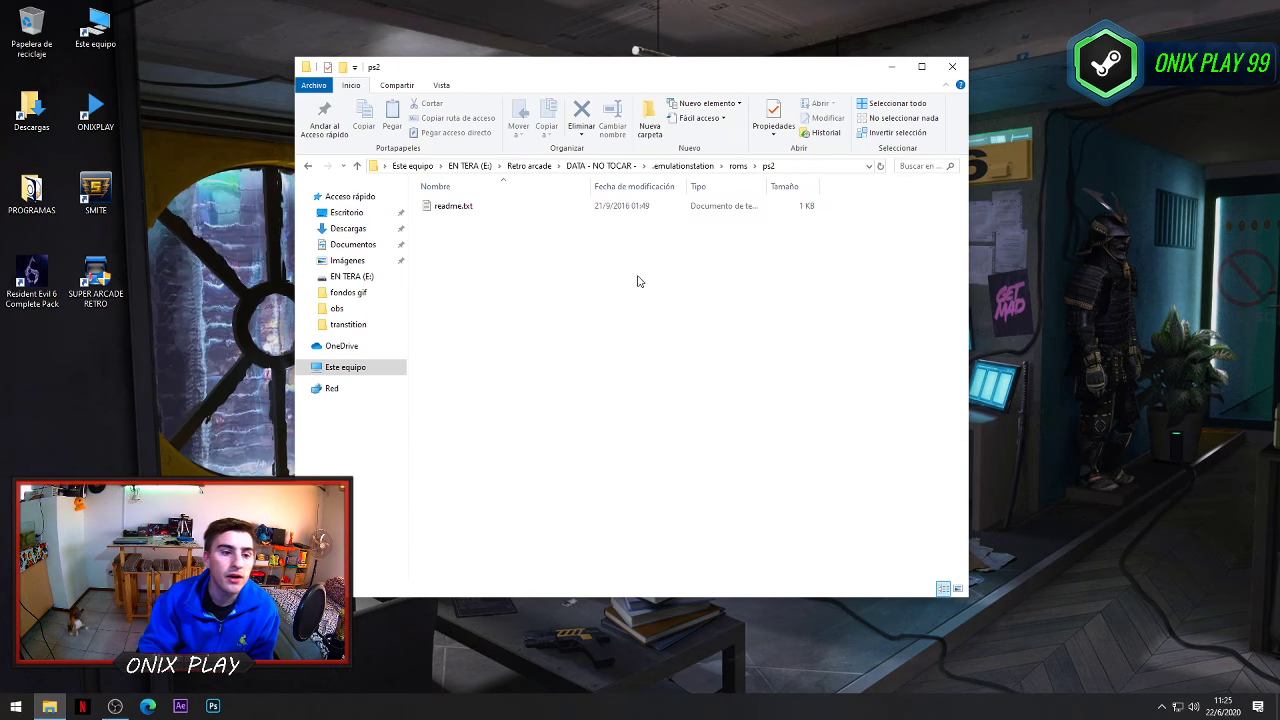
click(737, 165)
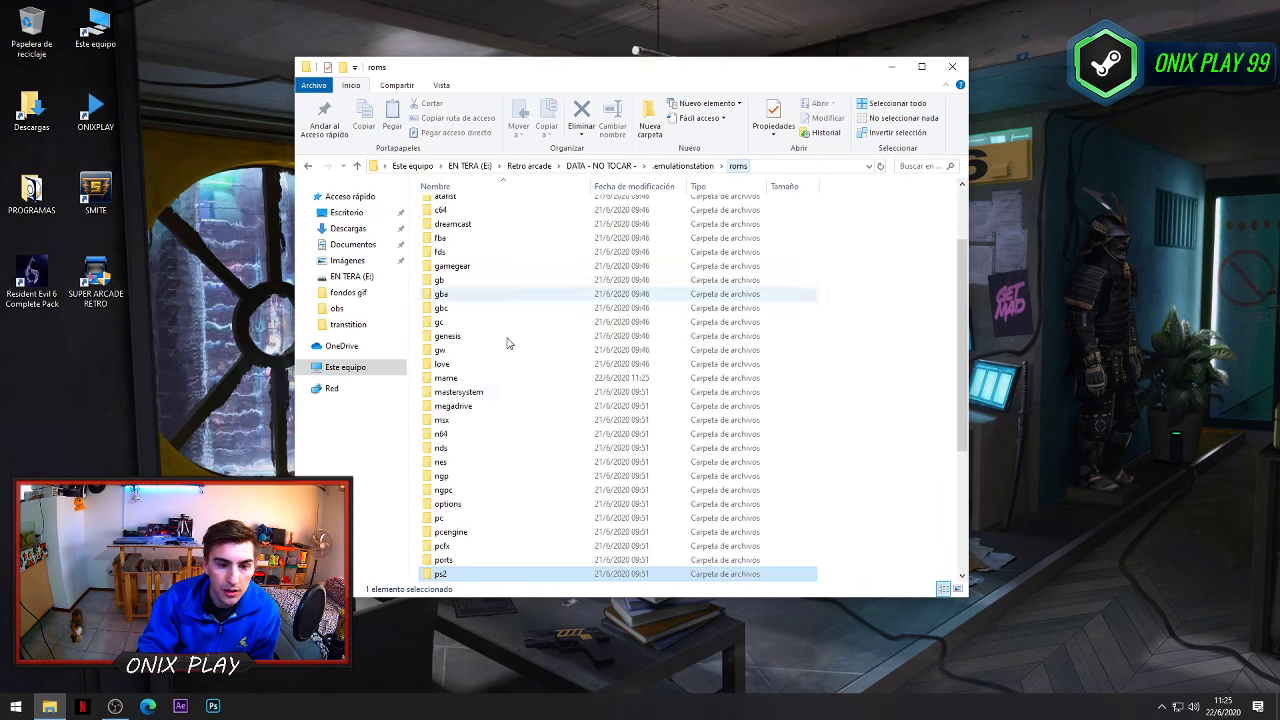
Review the Nintendo 64 games in the n64 folder of roms and return to the .emulationstation folder.
click(442, 560)
scroll(445, 555, down, 3)
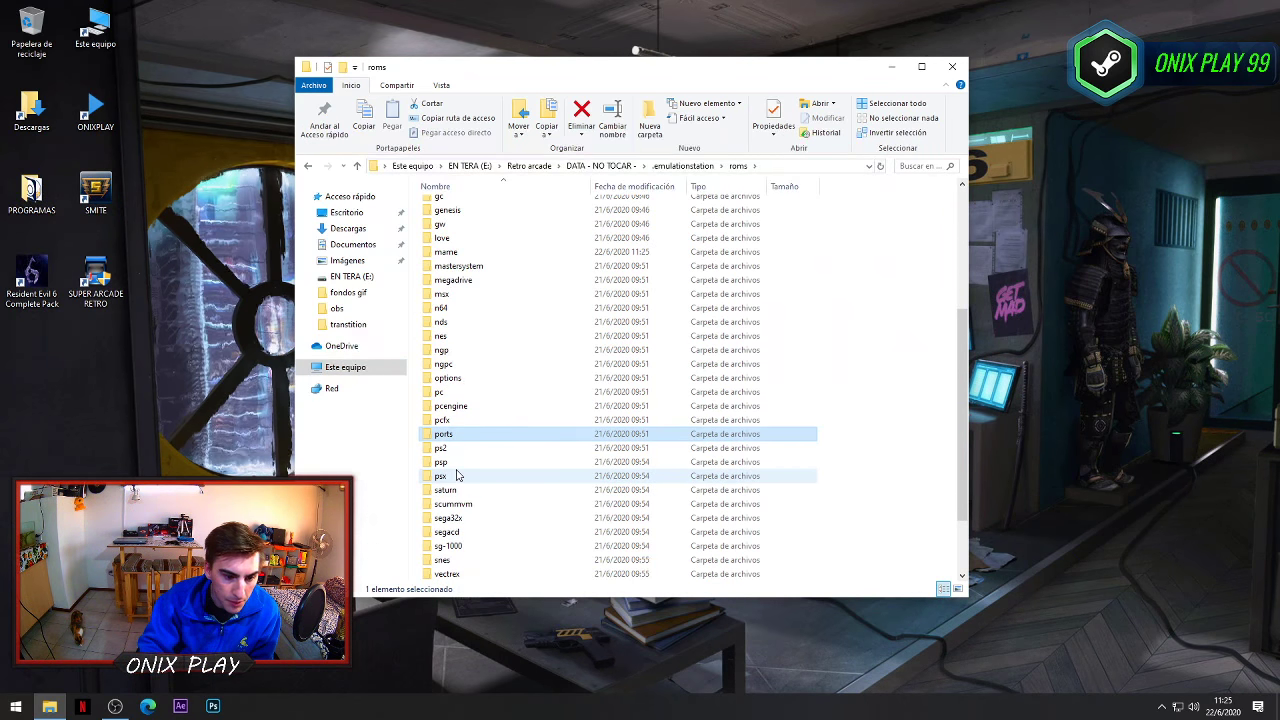
click(464, 337)
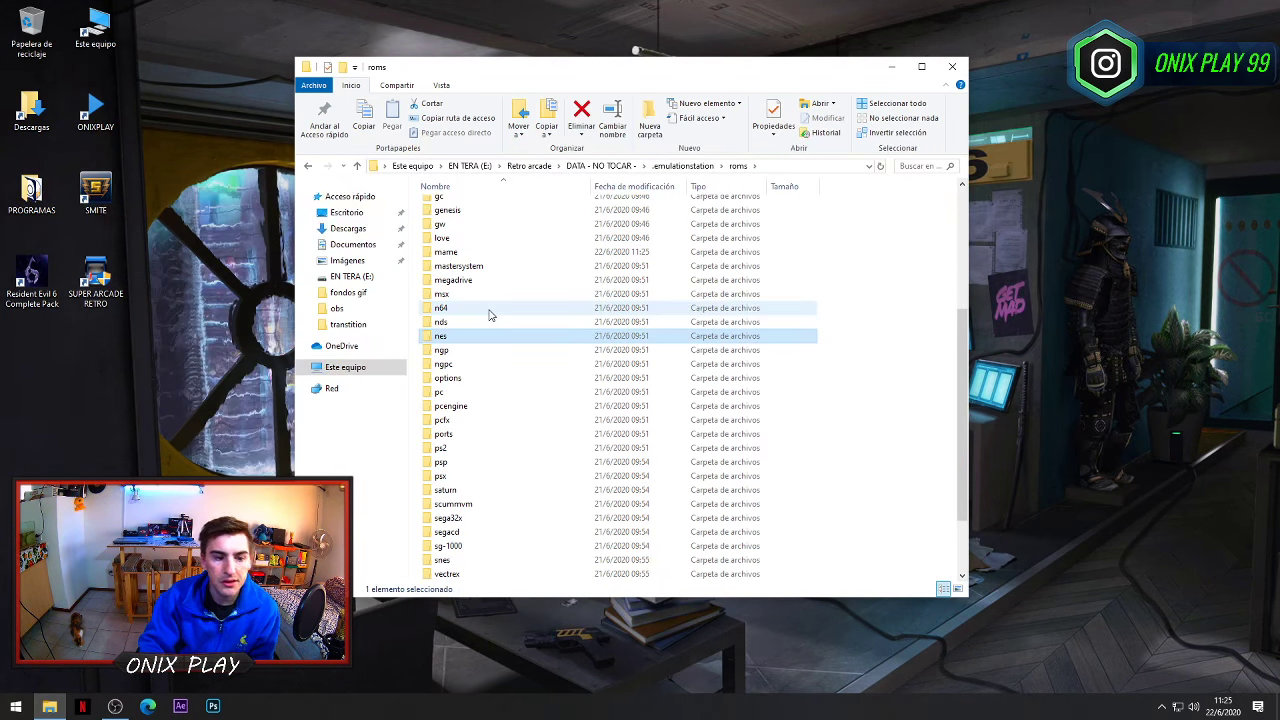
scroll(490, 315, up, 3)
double_click(465, 418)
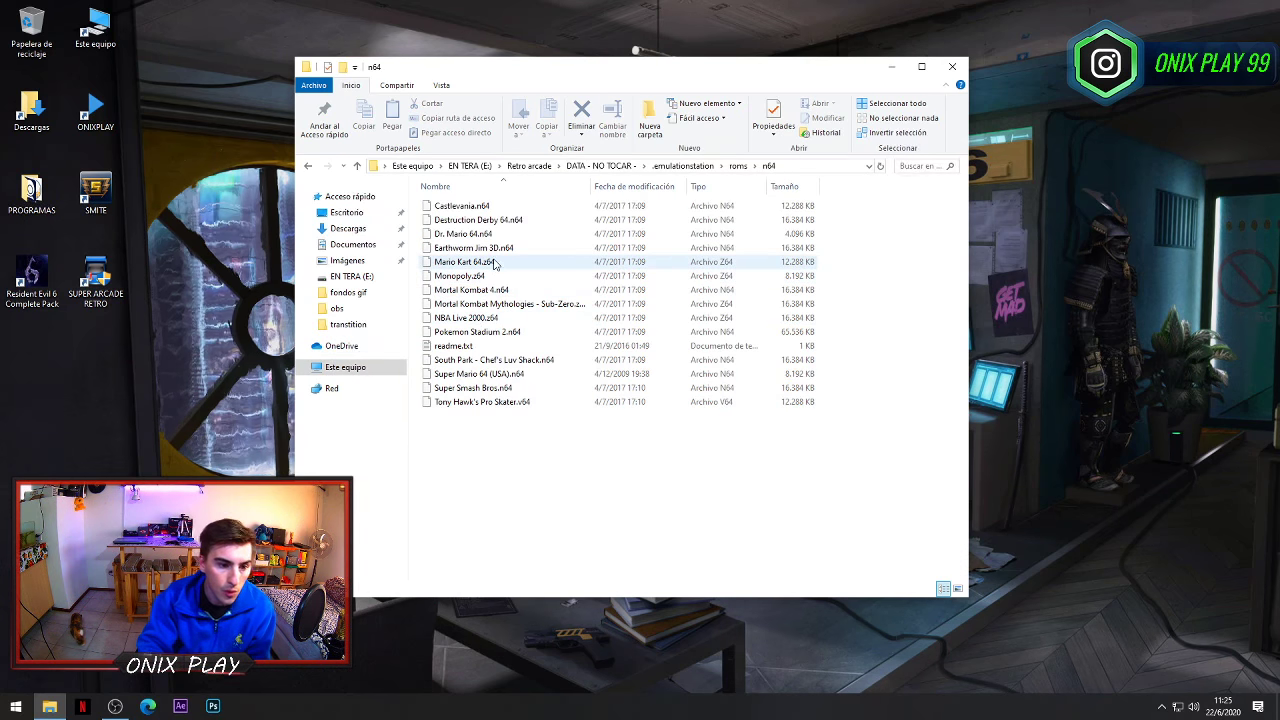
click(478, 220)
click(480, 206)
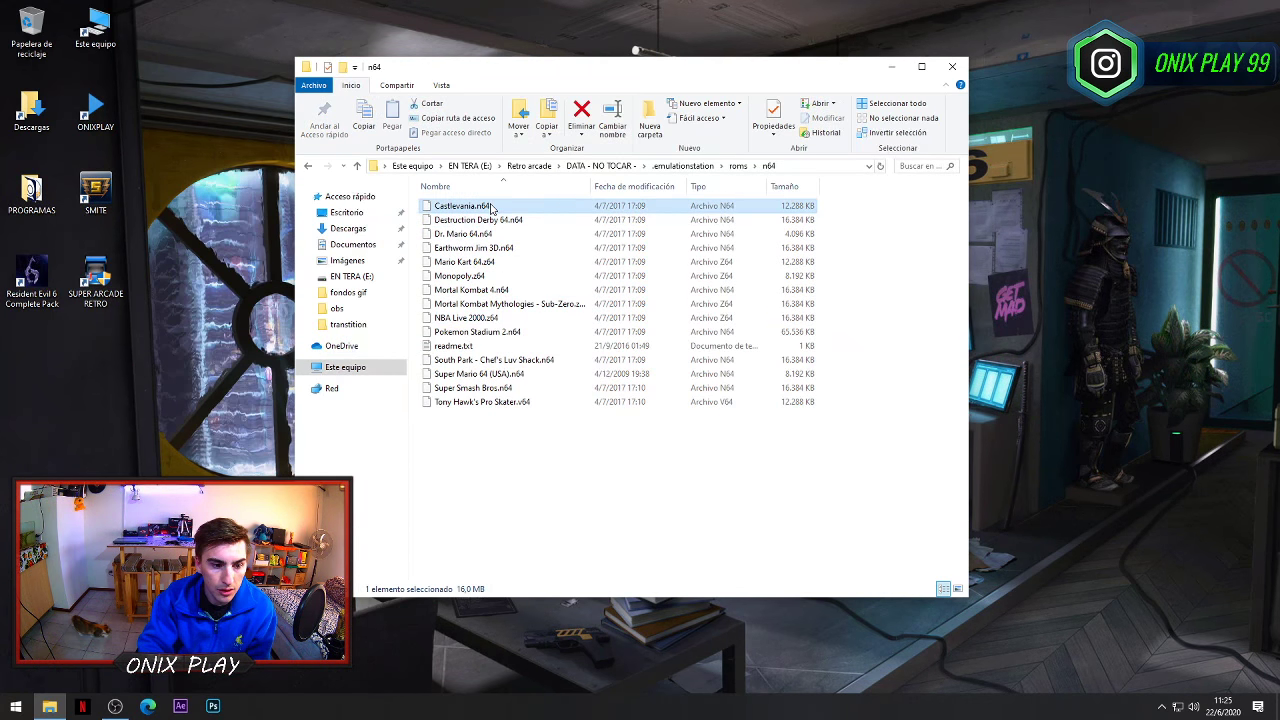
click(485, 305)
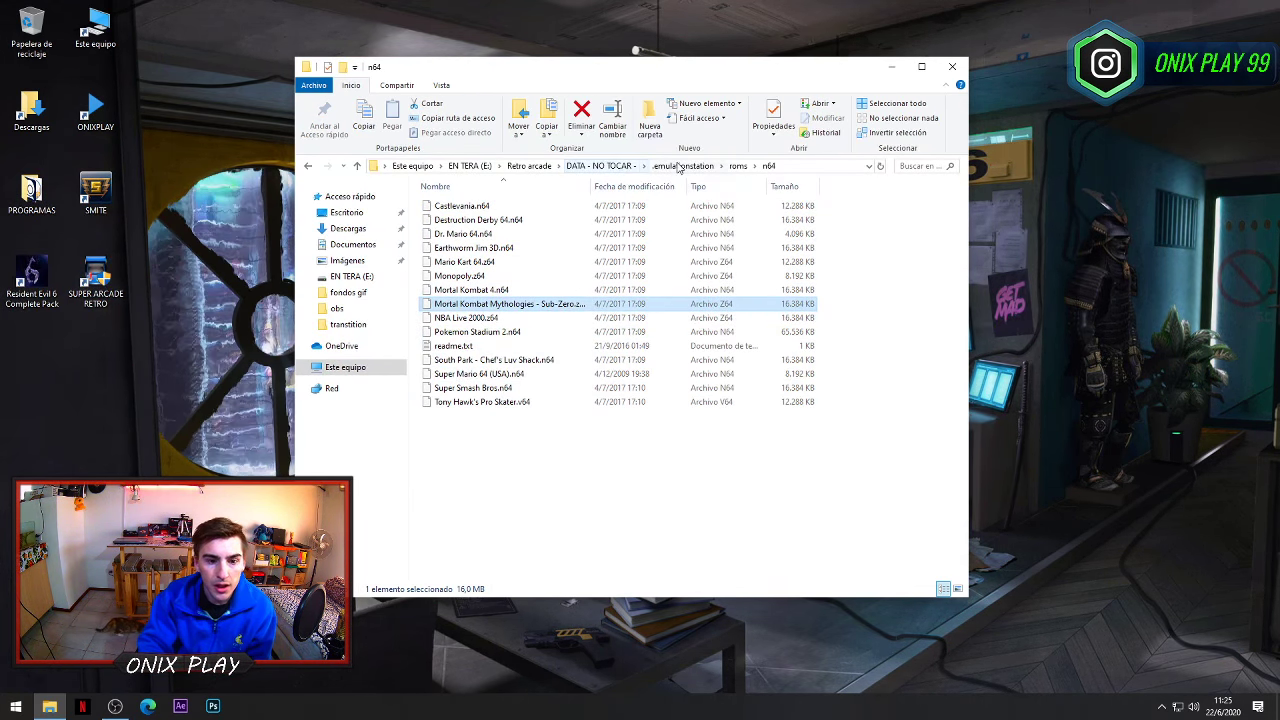
click(678, 166)
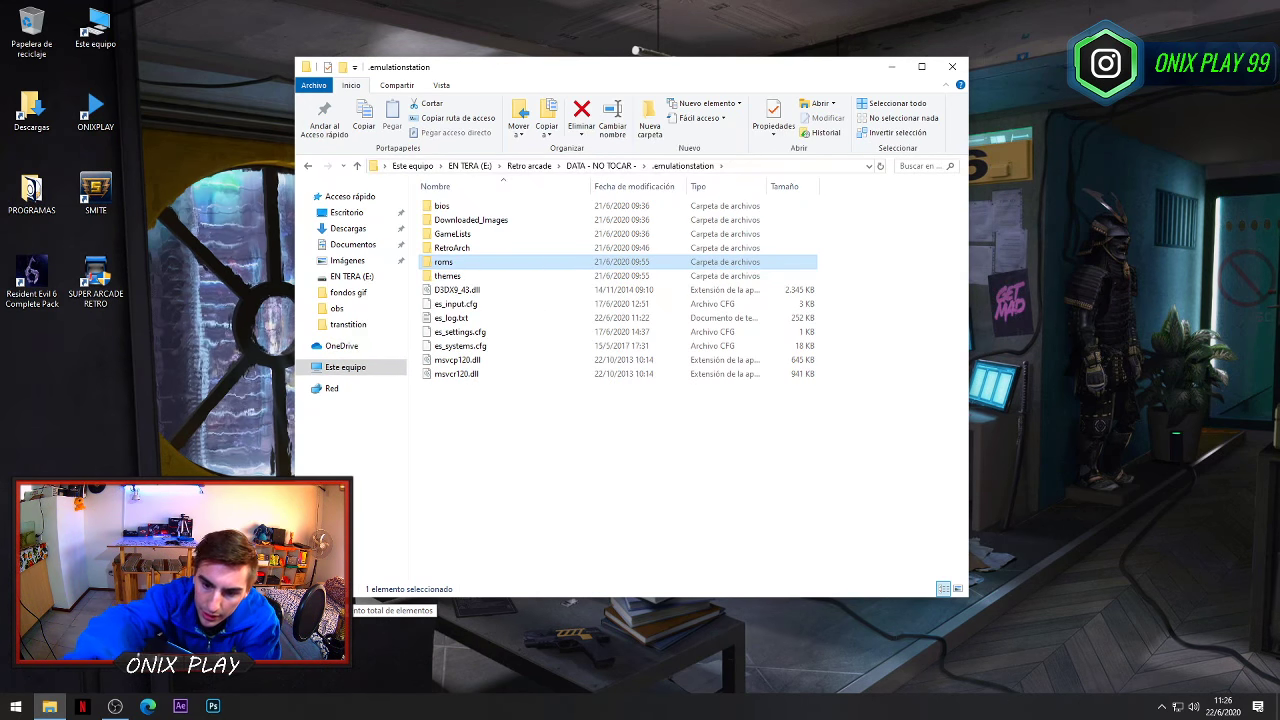
key(super+x)
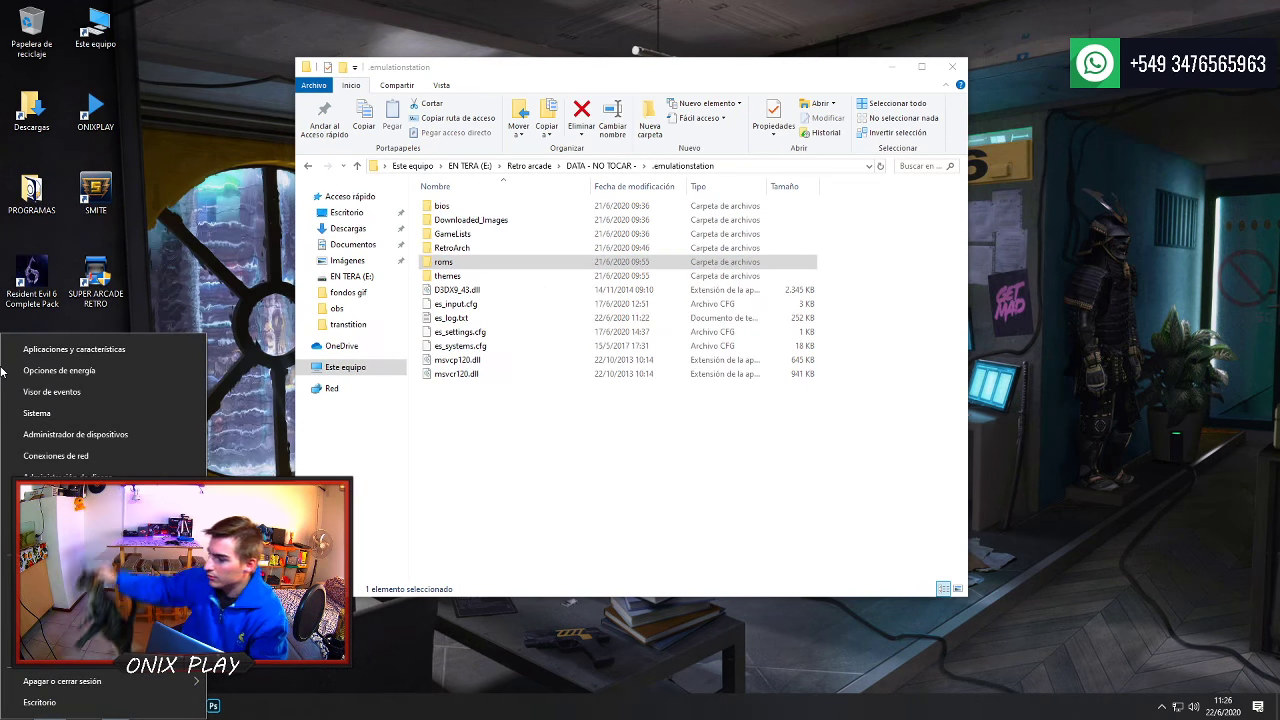